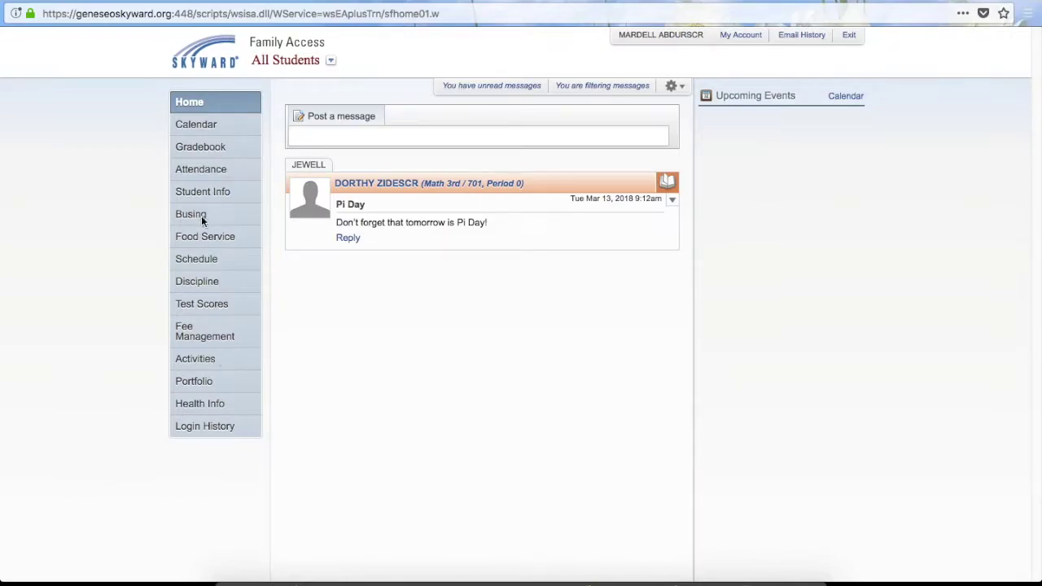
Step: Check the list of selectable students and review the account settings, trying the option to hide the first student
left_click(331, 61)
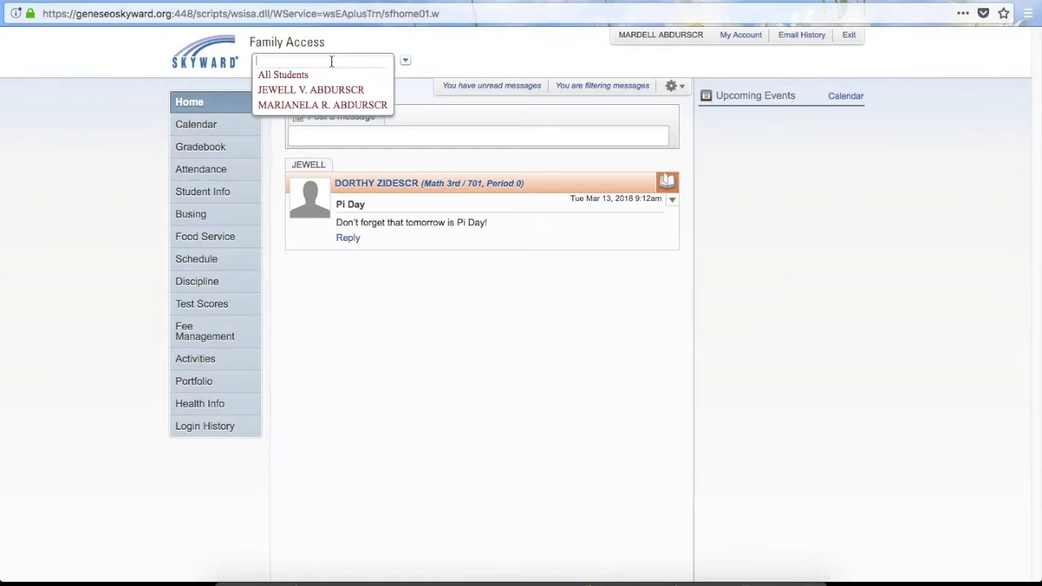
left_click(461, 52)
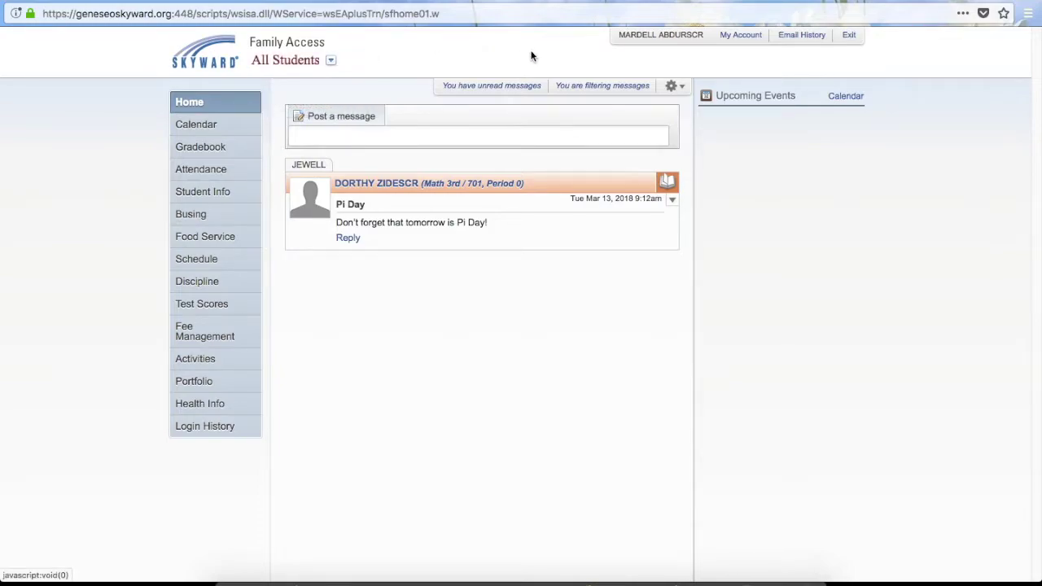
left_click(743, 36)
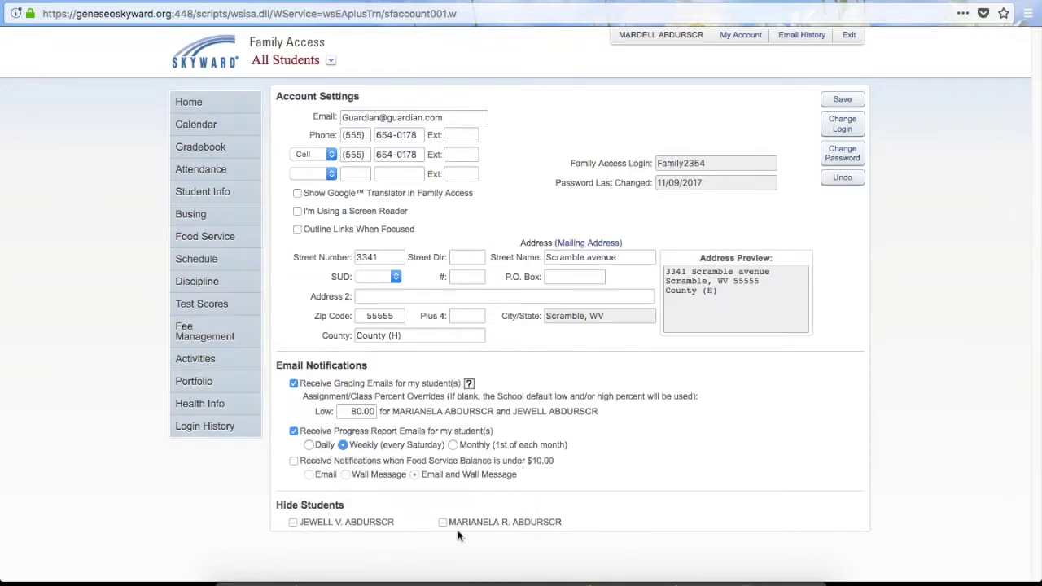
left_click(293, 523)
left_click(293, 522)
Step: View the history of sent emails, close it and return to the home page
left_click(797, 37)
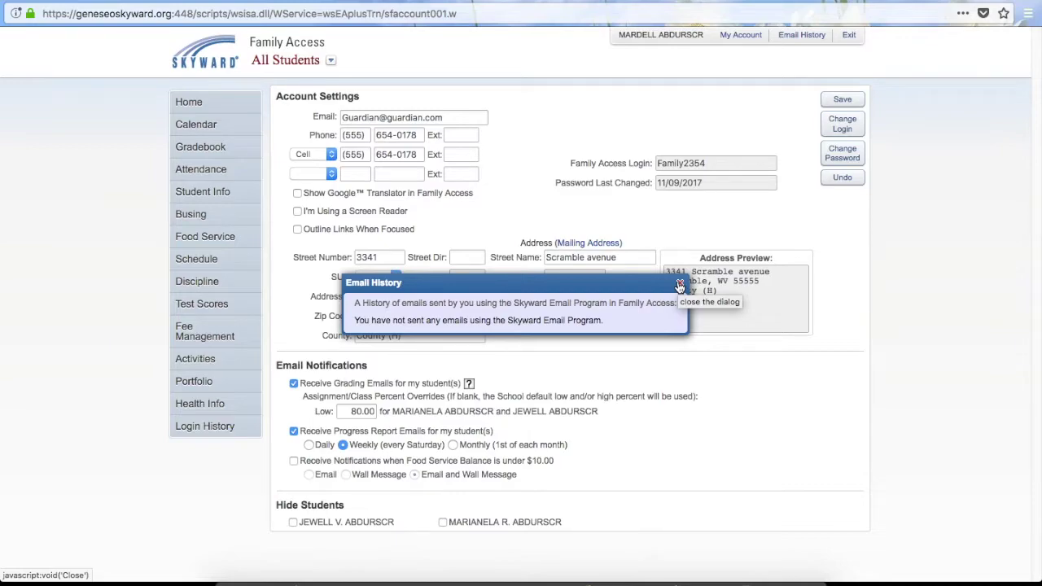
left_click(680, 286)
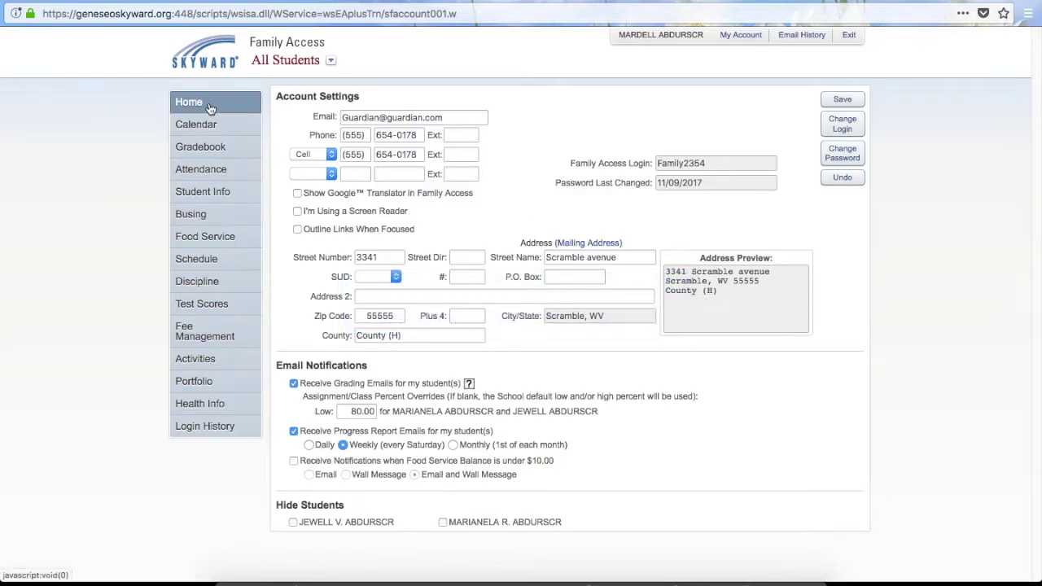
left_click(209, 108)
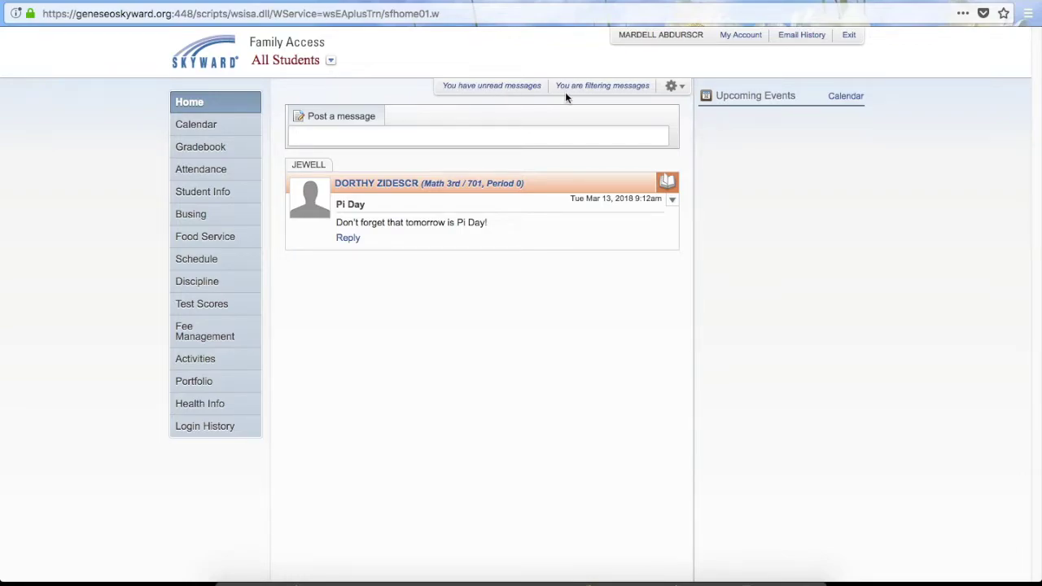
Step: Review the message filters in Home Settings and the available options for hidden messages
left_click(598, 86)
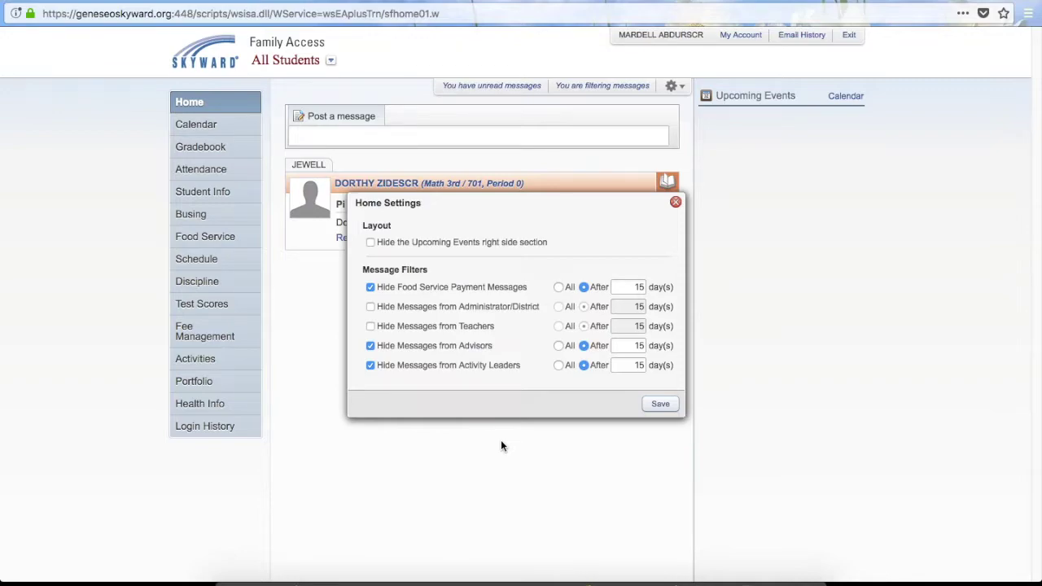
left_click(675, 204)
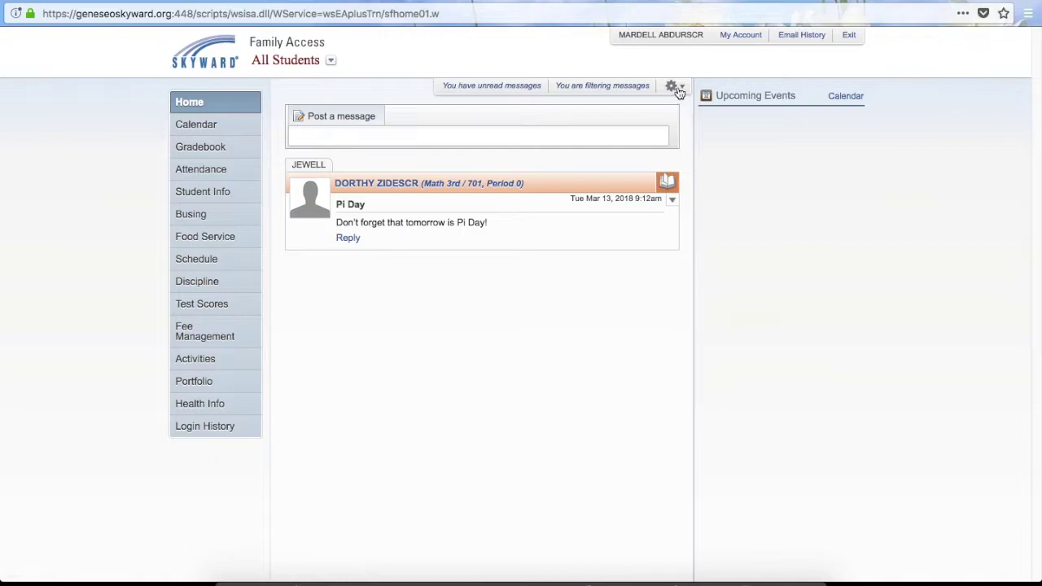
left_click(680, 88)
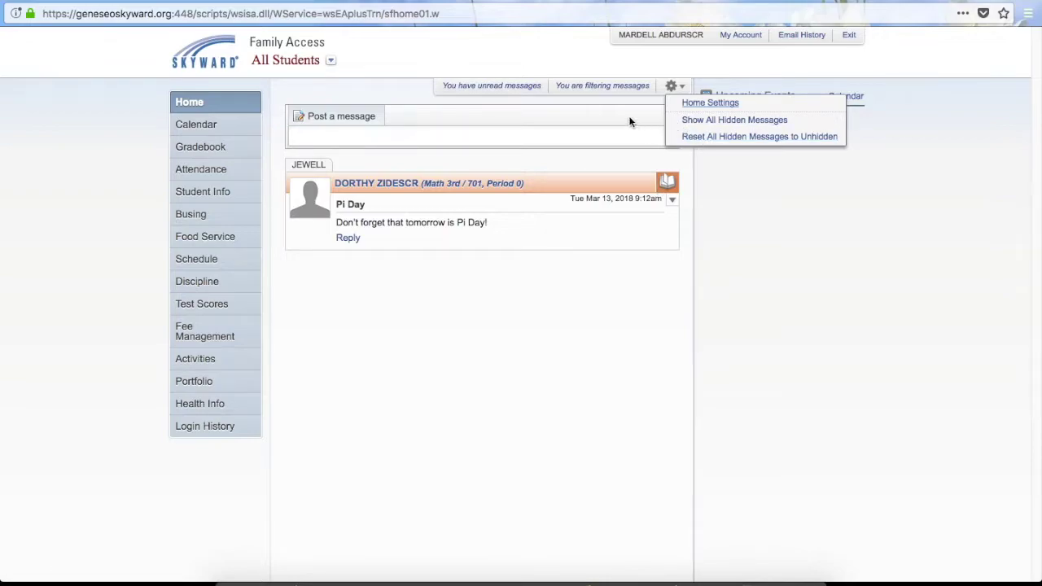
Step: Mark the Pi Day message as read and hide it from the home page
left_click(673, 201)
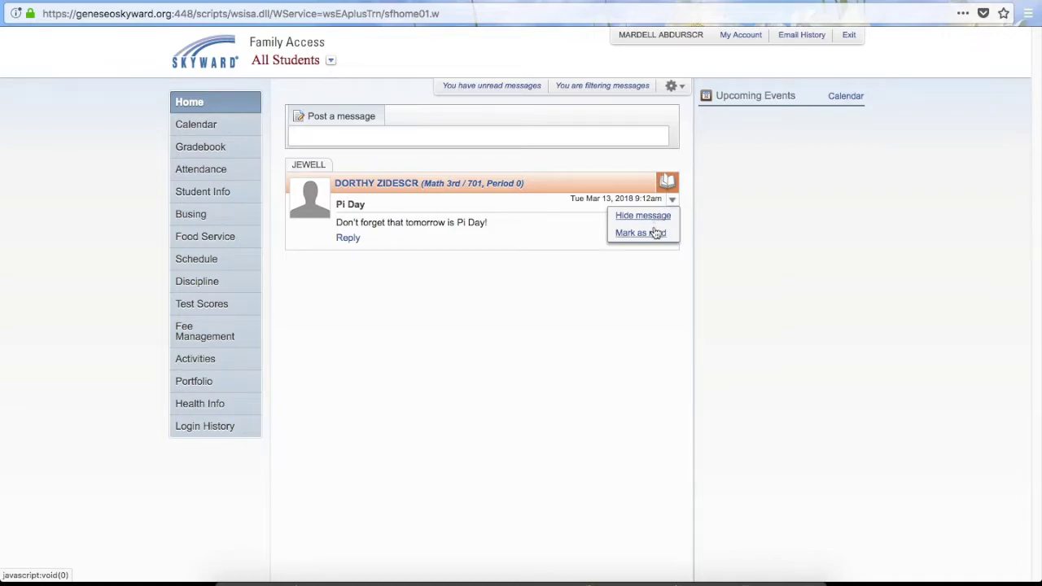
left_click(651, 232)
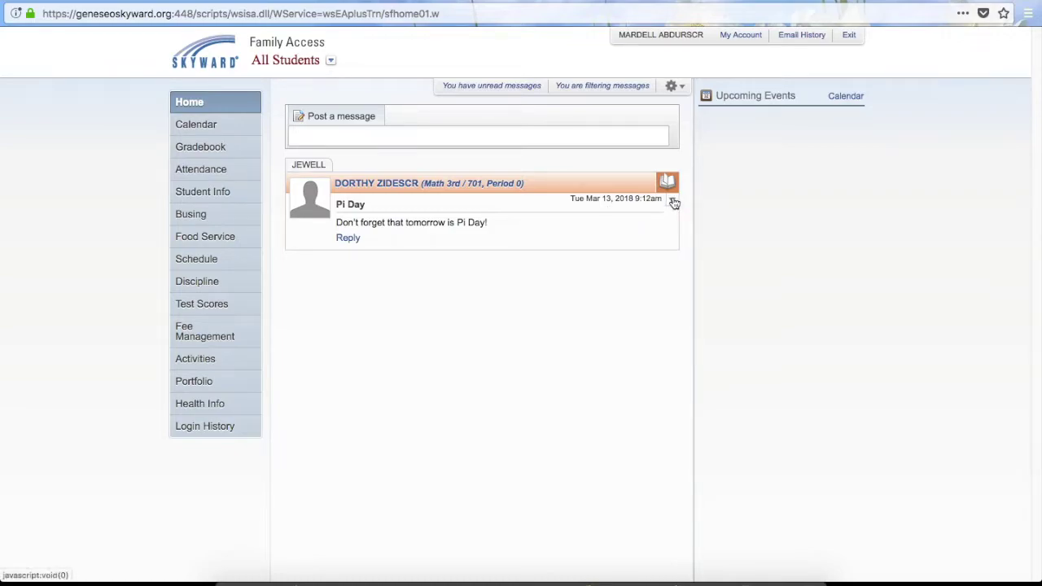
left_click(673, 202)
left_click(654, 218)
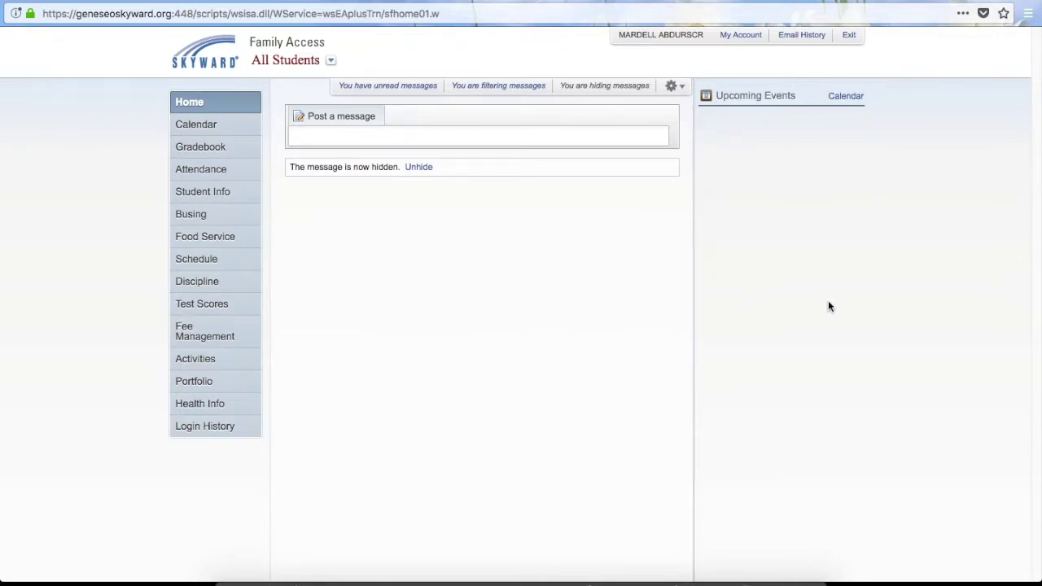
Step: Open the calendar and review its Calendar Display settings for views, student events and colors
left_click(850, 97)
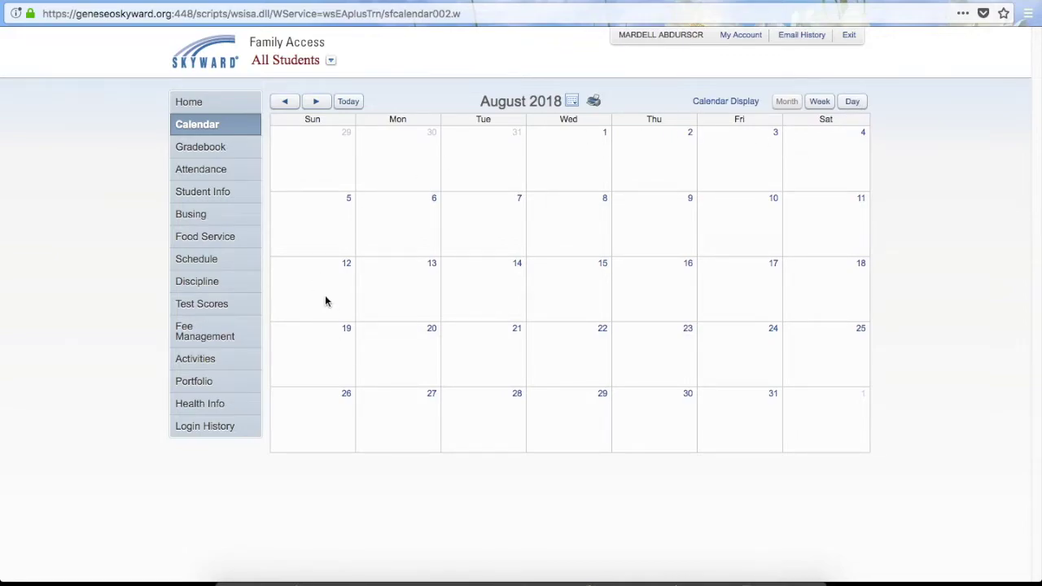
left_click(189, 102)
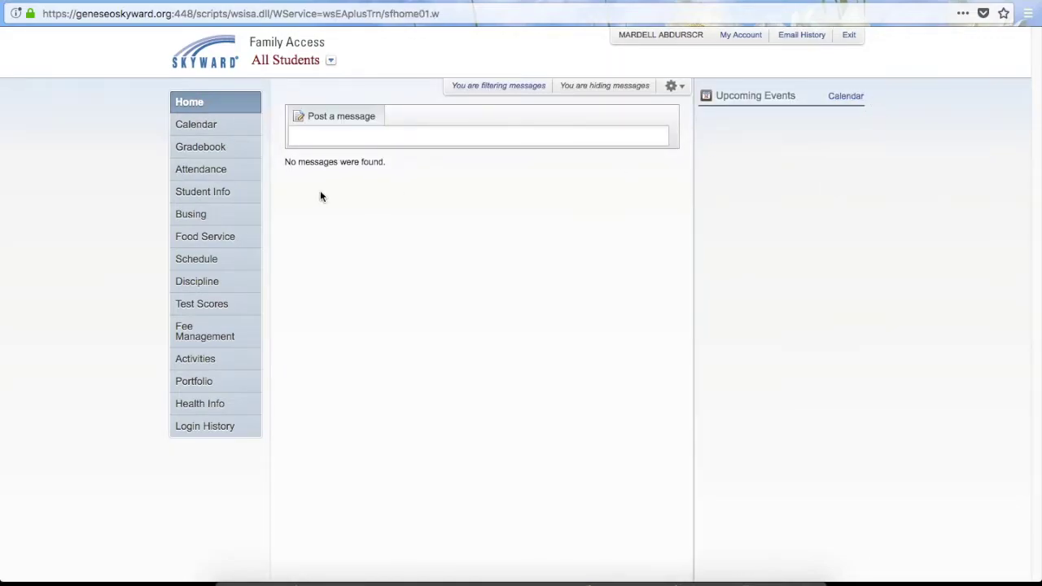
left_click(202, 130)
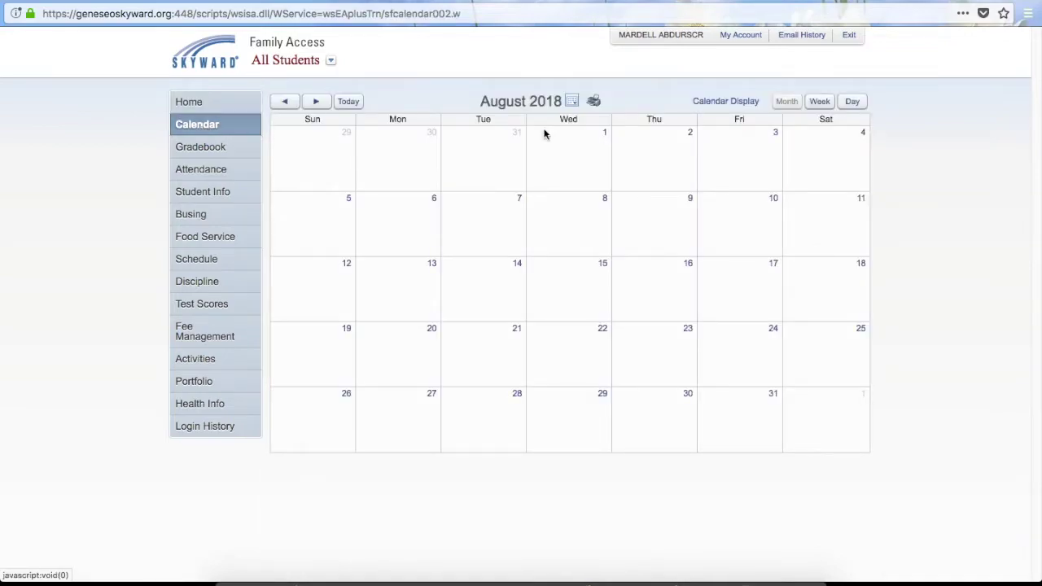
left_click(732, 101)
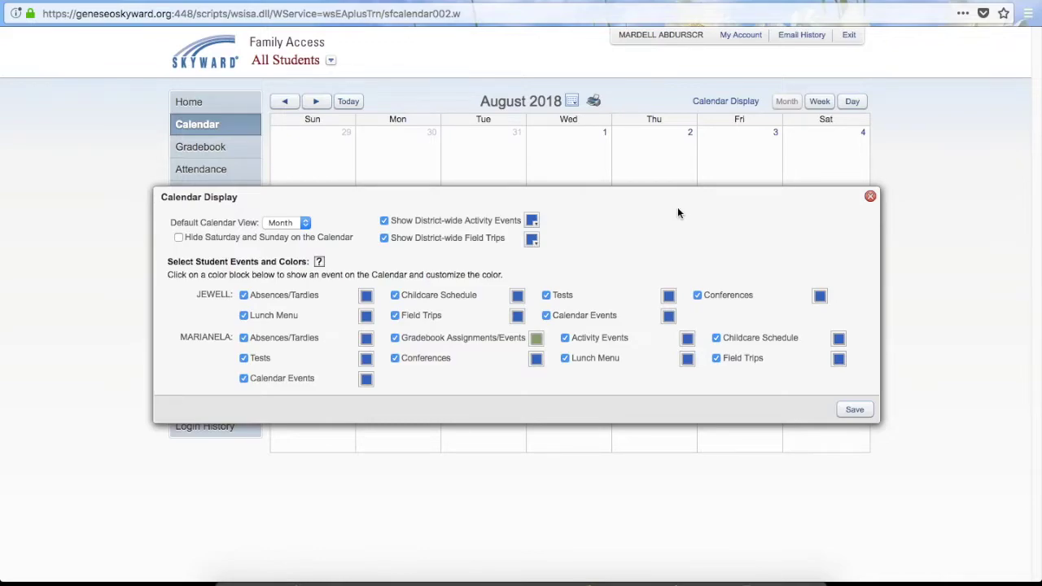
left_click(870, 197)
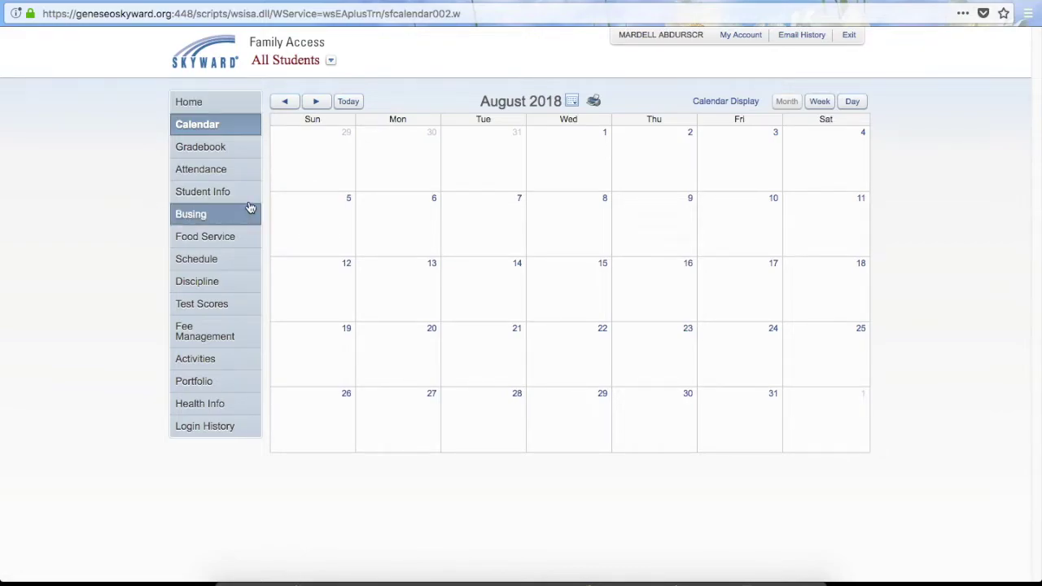
Step: Open the gradebook for the first listed student, and switch it to the second student
left_click(218, 158)
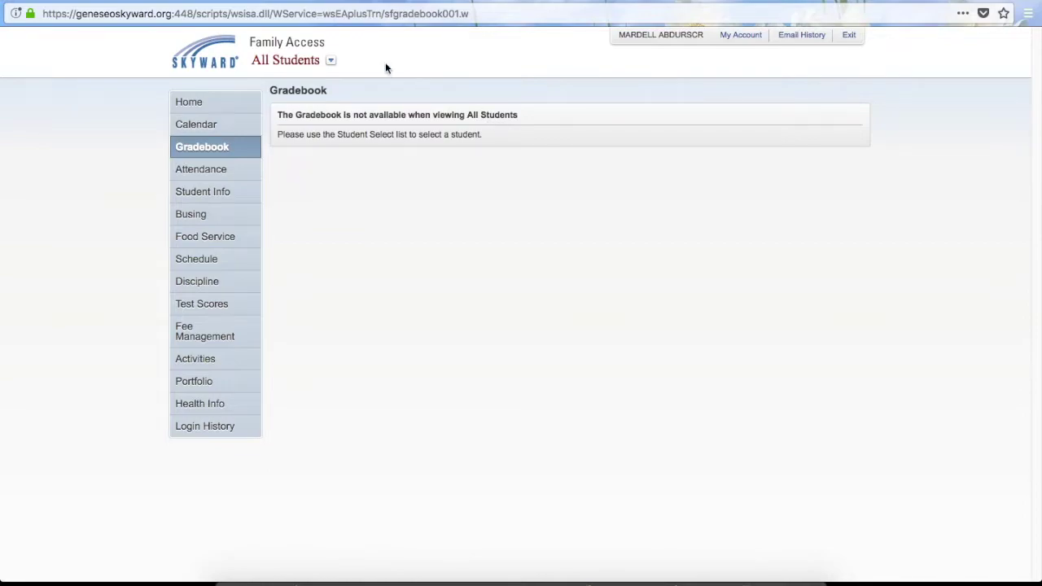
left_click(332, 62)
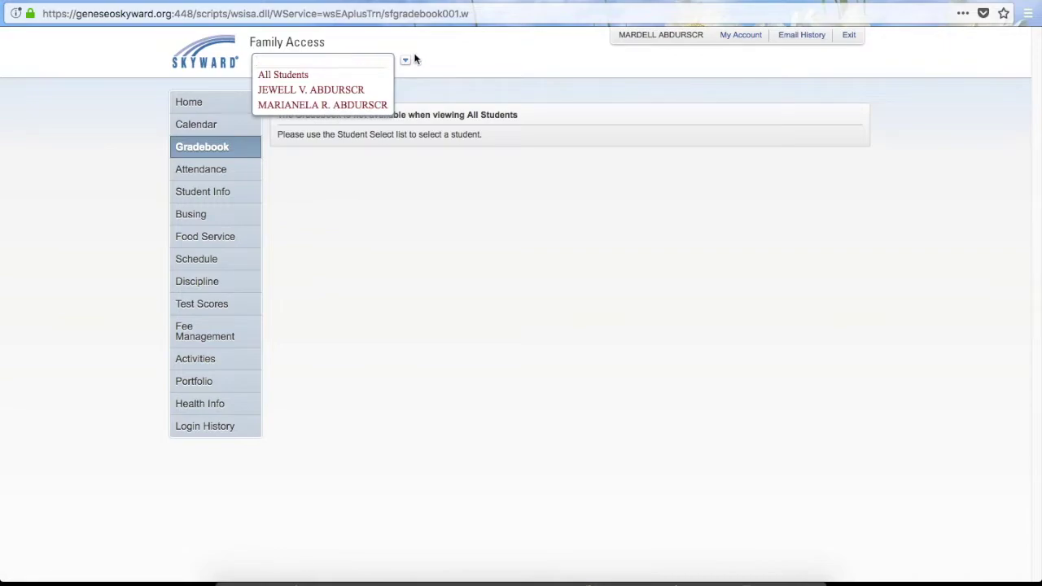
left_click(360, 91)
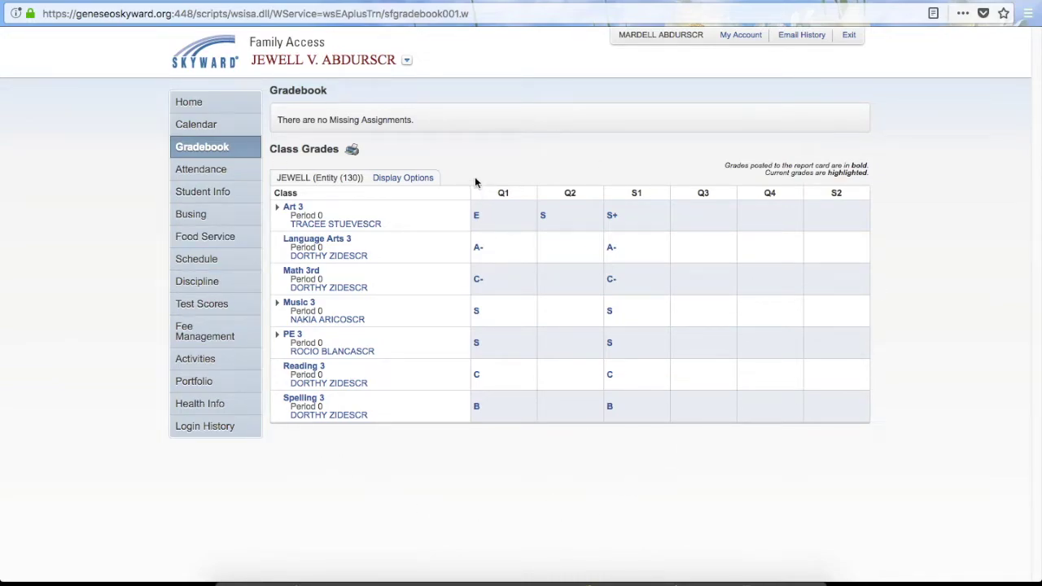
left_click(406, 61)
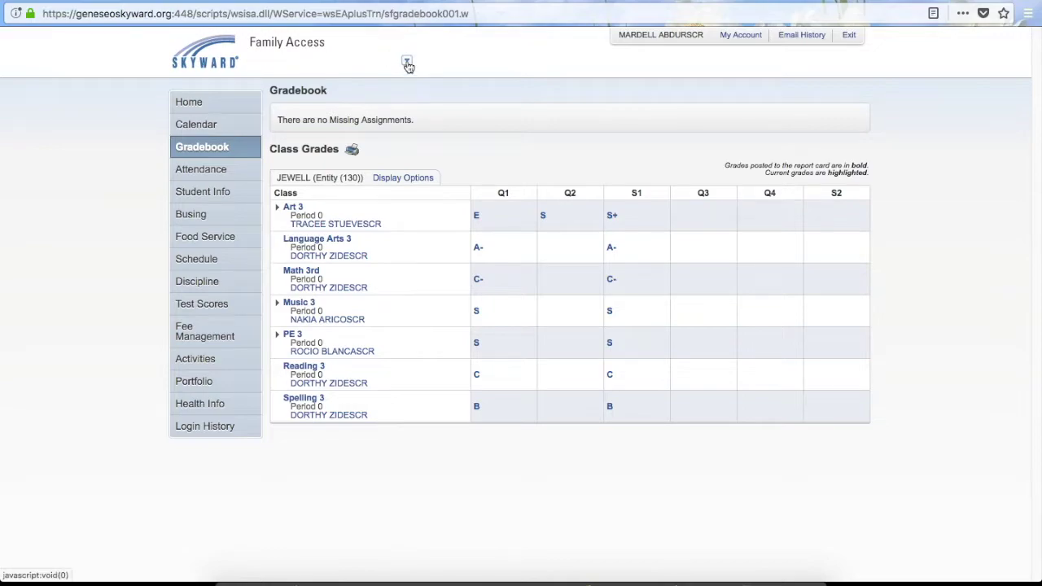
left_click(367, 105)
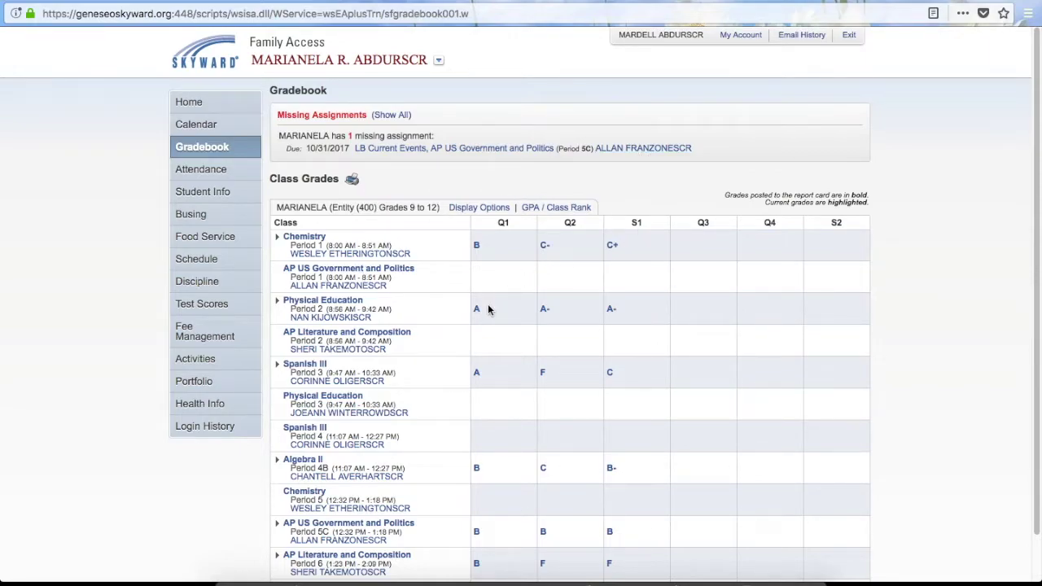
Step: Show the assignments under each class in the gradebook and hide them again
scroll(489, 309, "down", 1)
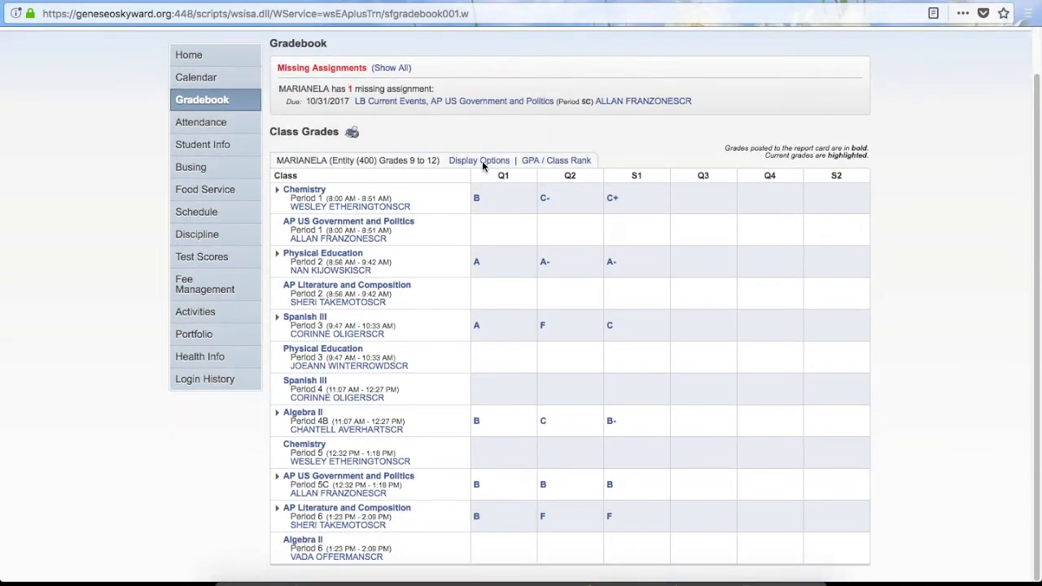
left_click(478, 162)
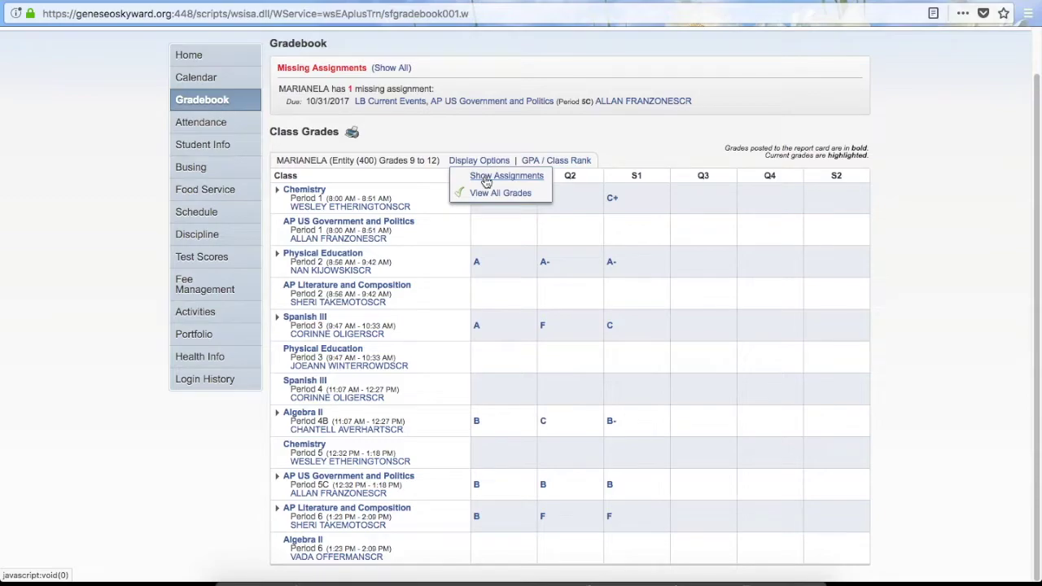
left_click(486, 179)
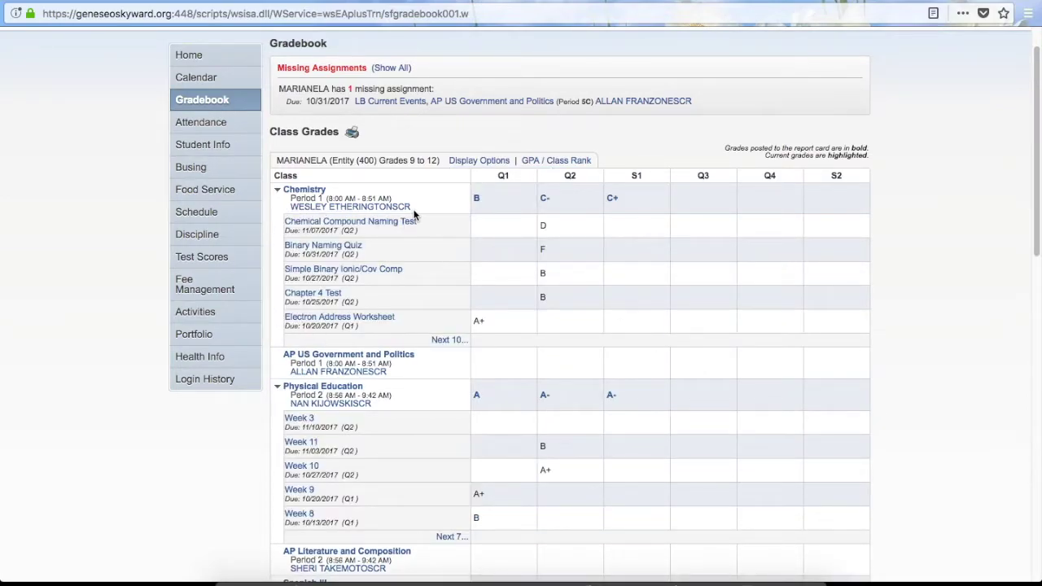
left_click(476, 162)
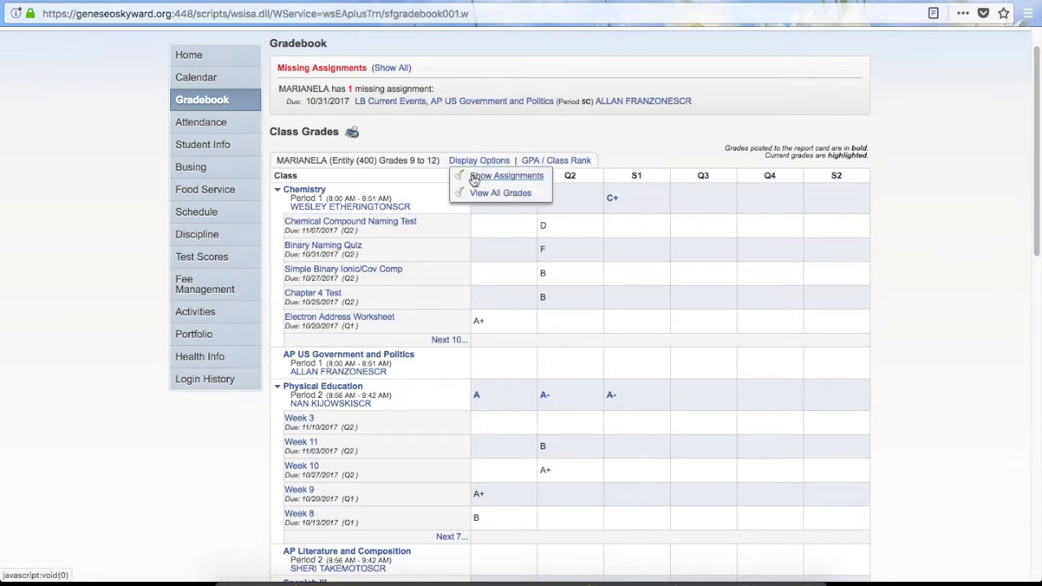
left_click(486, 179)
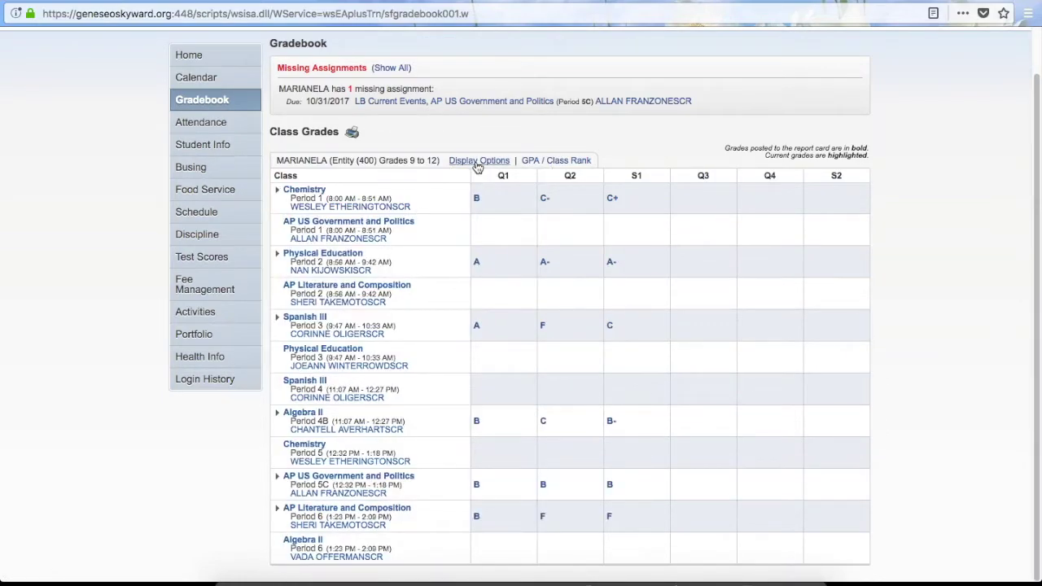
Step: Check the class grades display options and view the student's GPA / Class Rank details
left_click(477, 163)
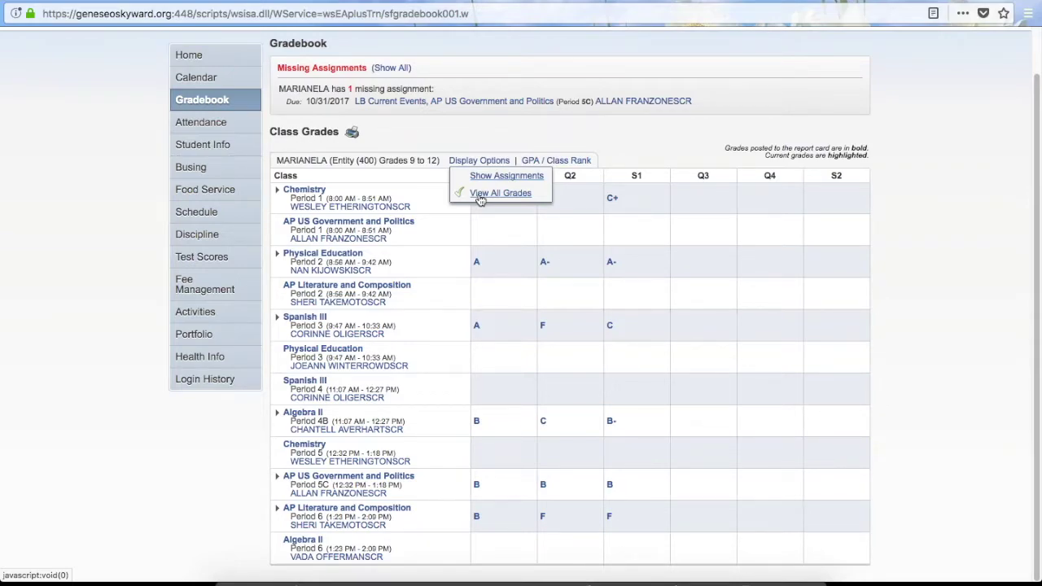
left_click(557, 162)
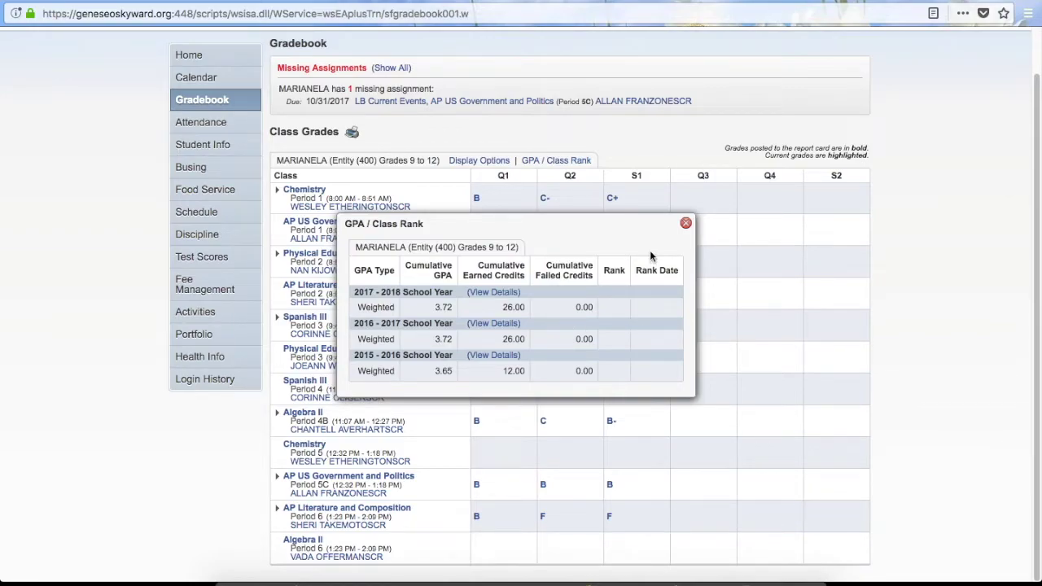
left_click(686, 224)
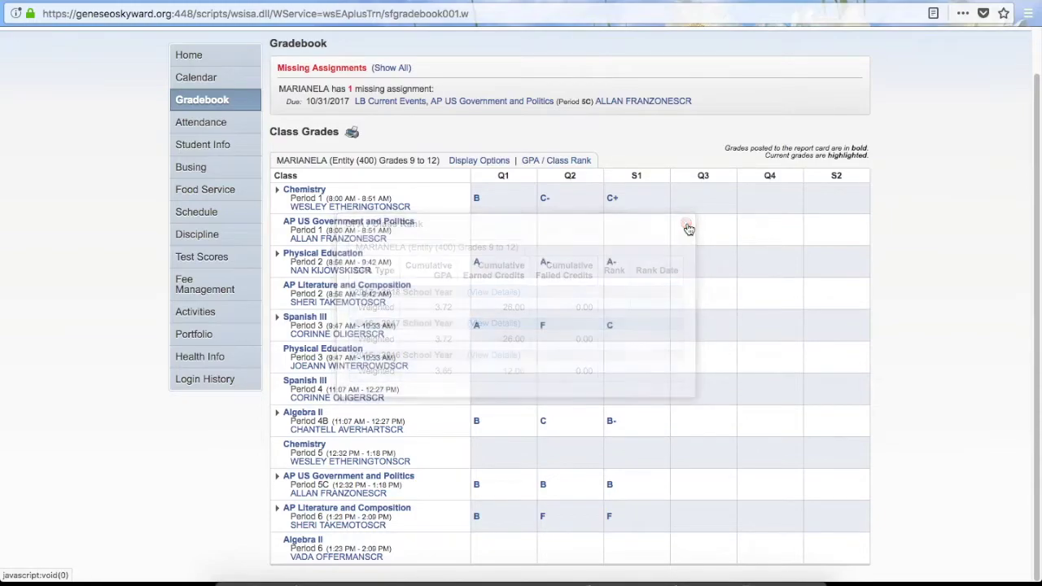
Step: View the Period 1 Chemistry class info and the email form for its teacher, closing both without sending anything
left_click(307, 190)
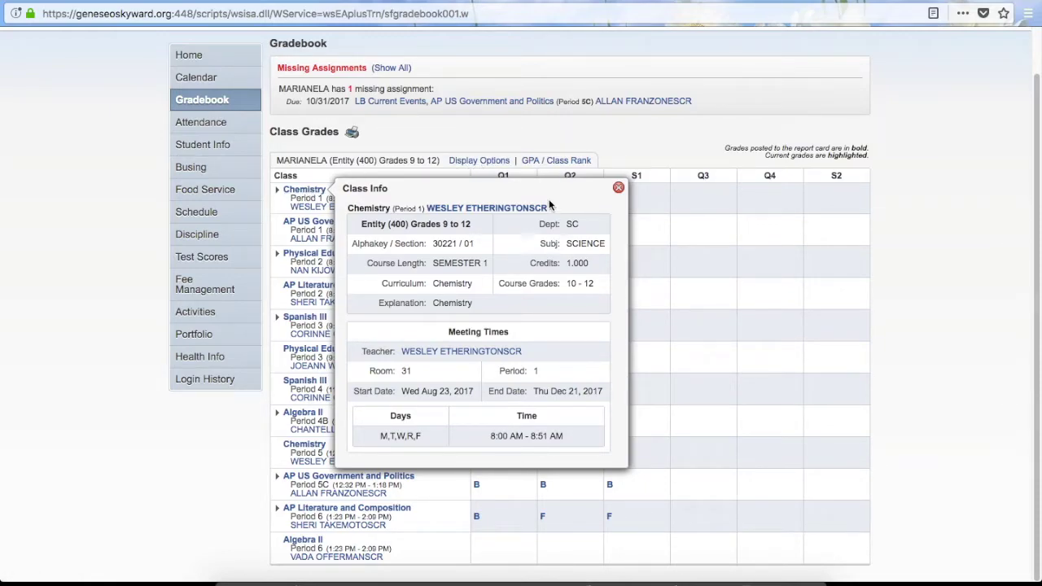
left_click(526, 209)
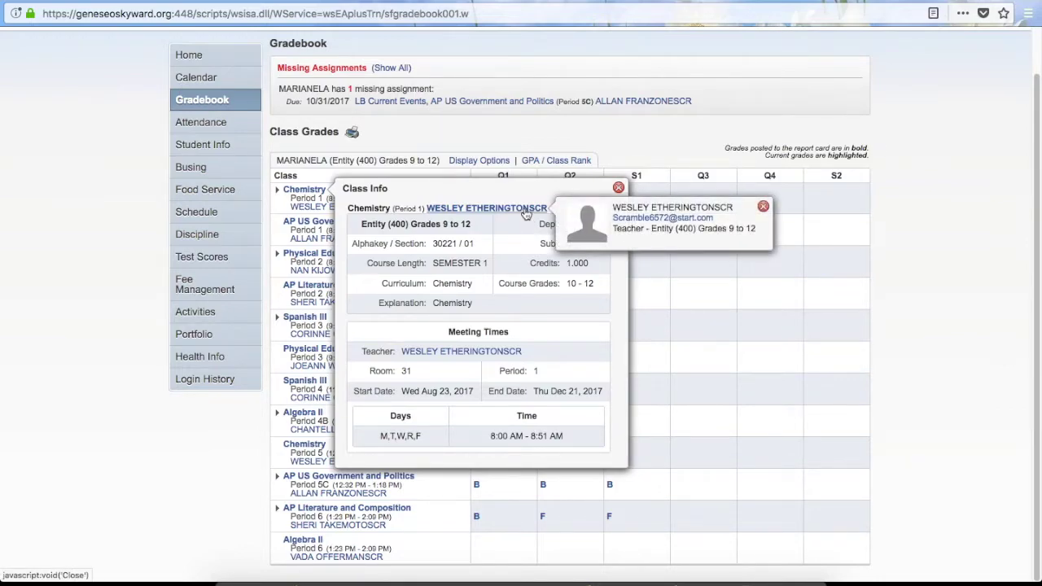
left_click(631, 218)
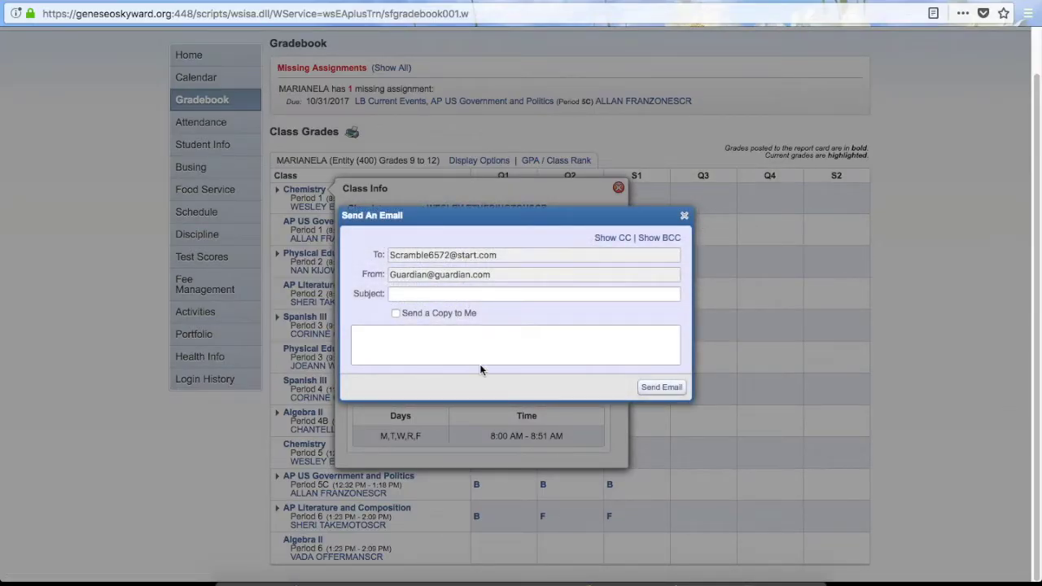
left_click(684, 218)
left_click(618, 191)
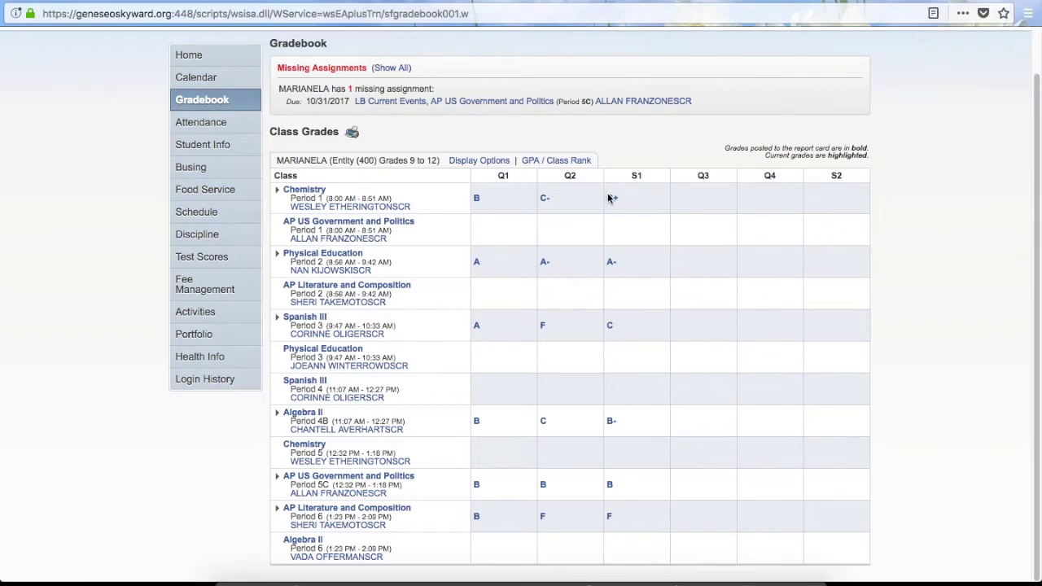
Step: Open the S1 progress report for the Period 1 Chemistry class
left_click(613, 200)
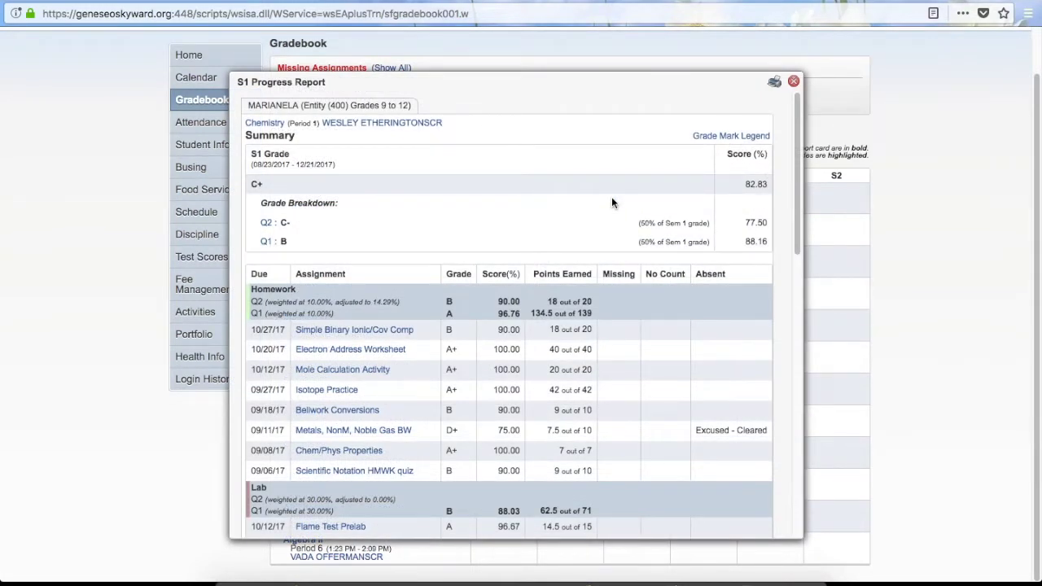
Step: Review the assignments in the Chemistry S1 progress report, checking the Simple Binary Ionic/Cov Comp assignment details, and close the report
scroll(611, 196, "down", 3)
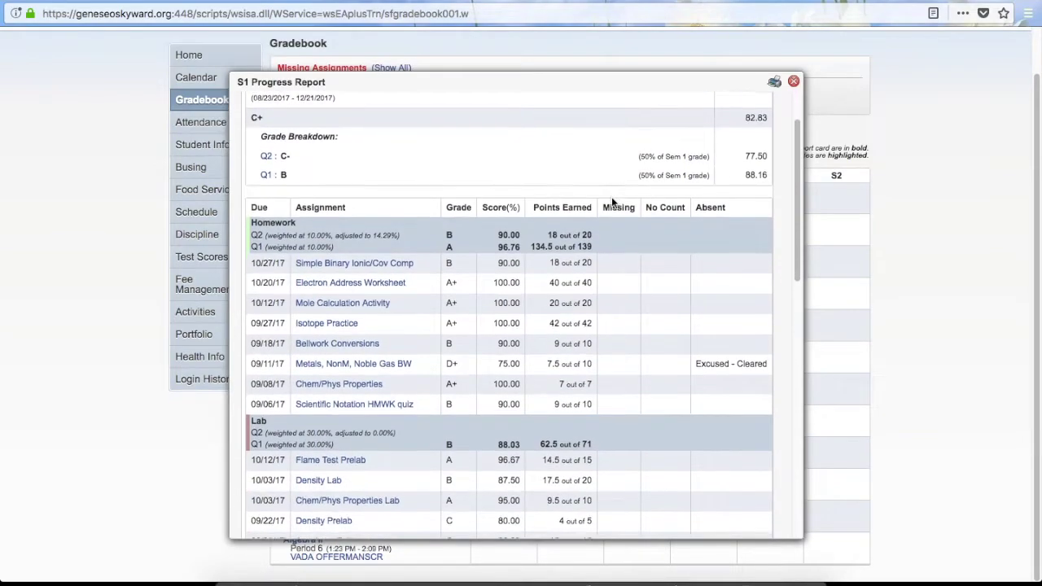
scroll(611, 200, "down", 1)
left_click(391, 221)
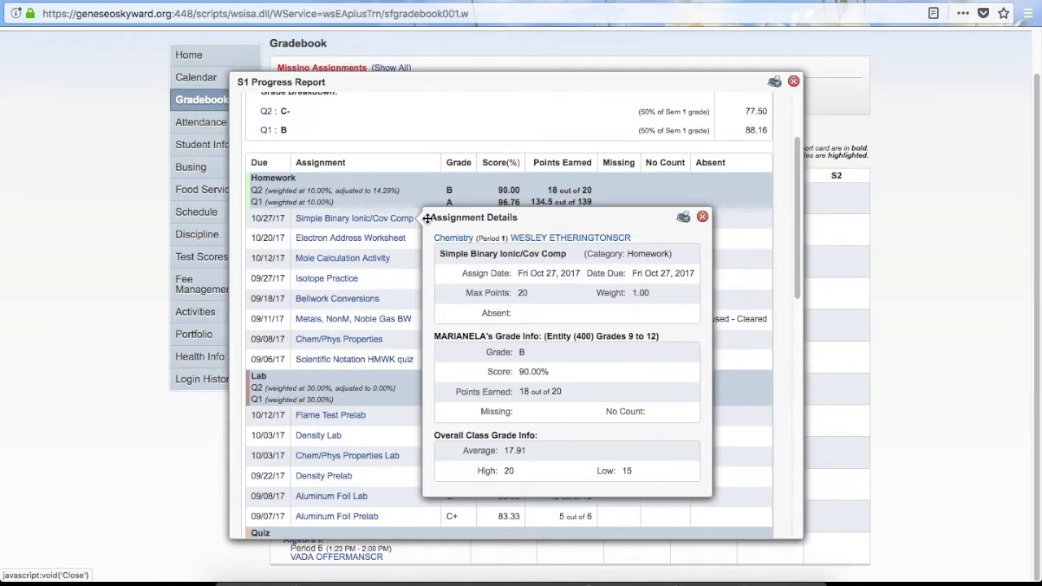
left_click(703, 219)
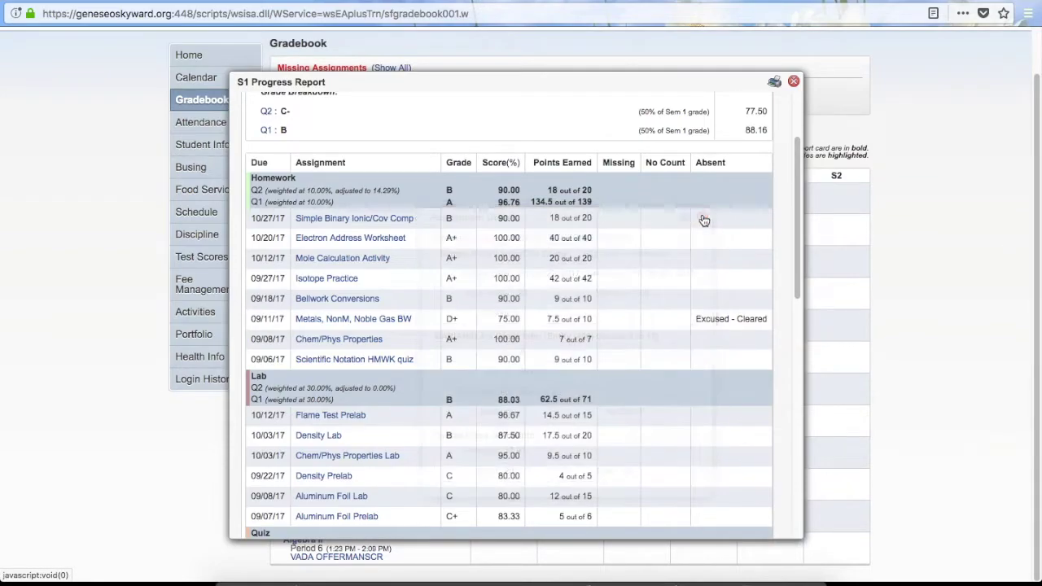
scroll(636, 392, "down", 5)
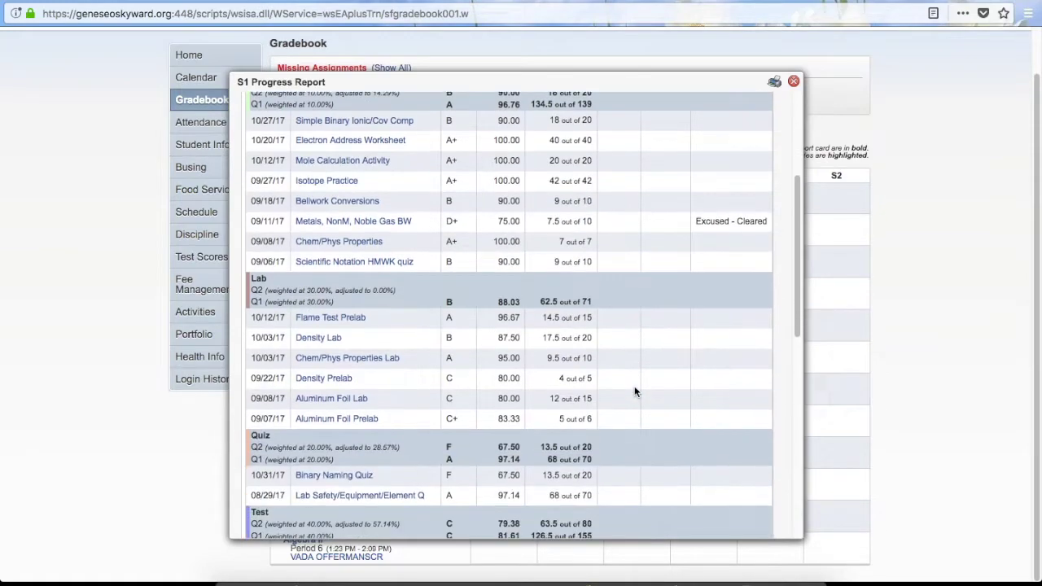
scroll(636, 393, "down", 5)
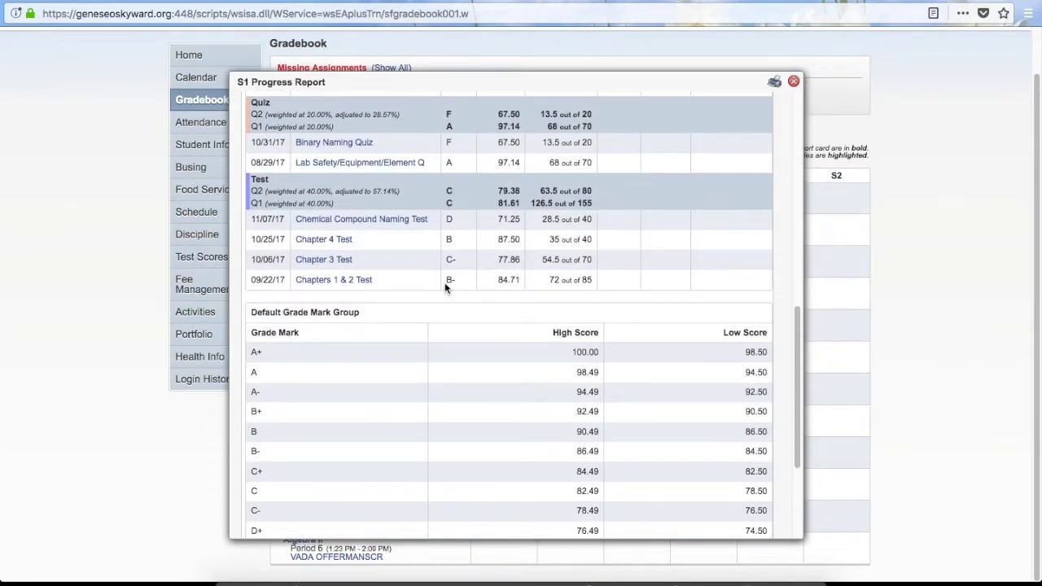
scroll(641, 251, "up", 1)
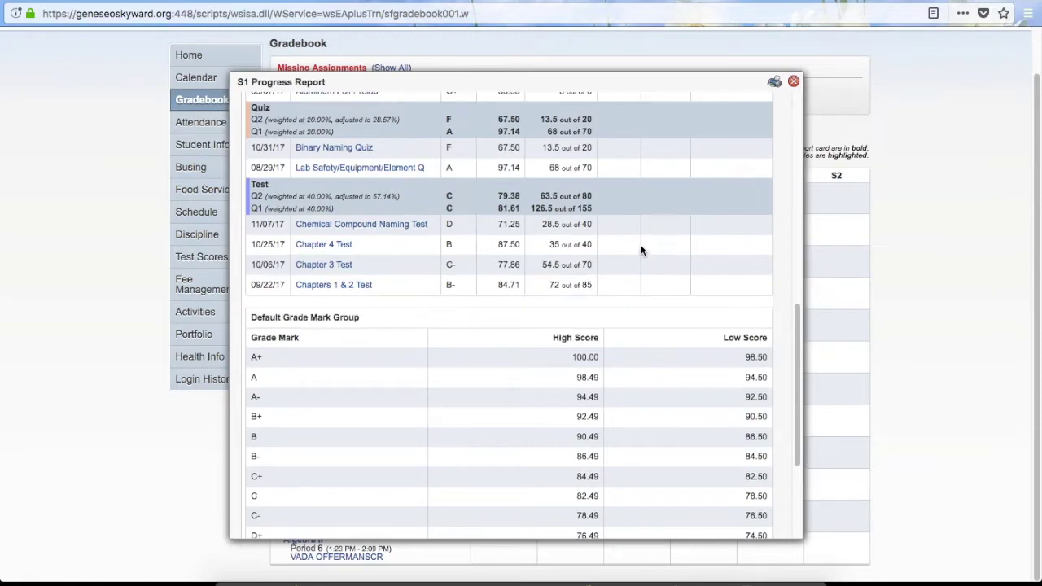
key("Escape")
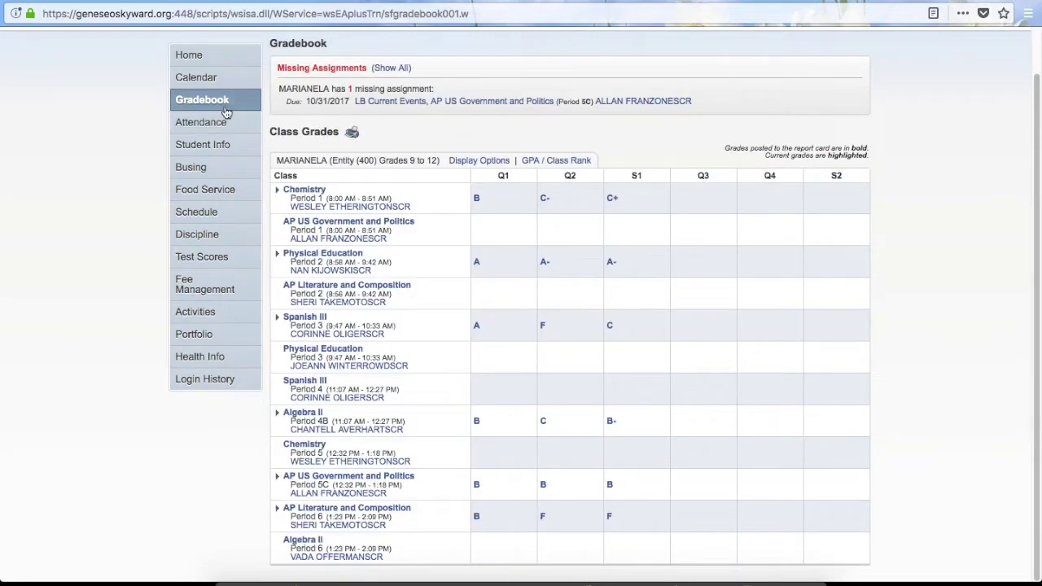
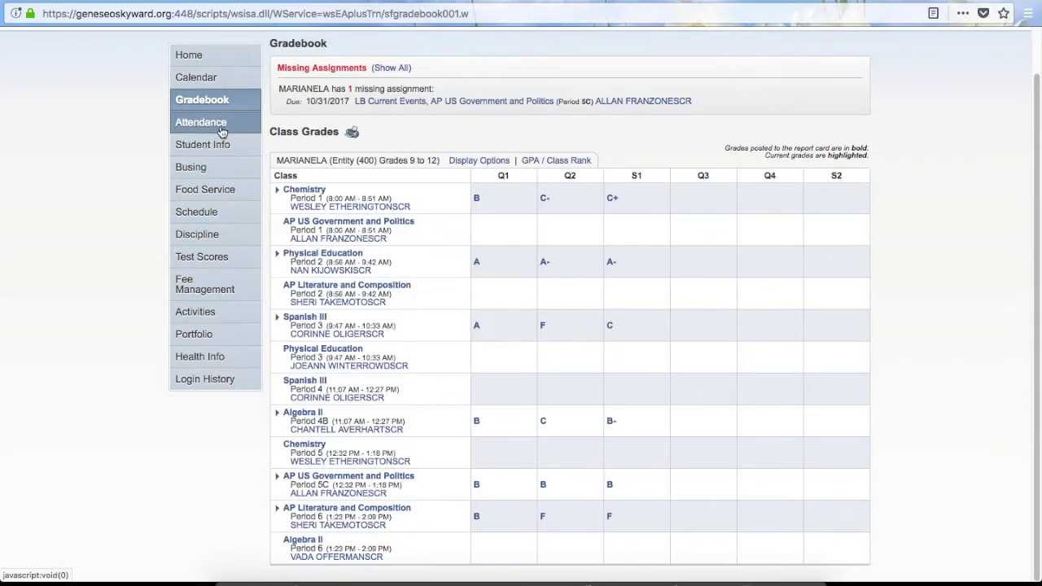
Step: Open the Attendance page and switch the student selection to All Students
left_click(213, 130)
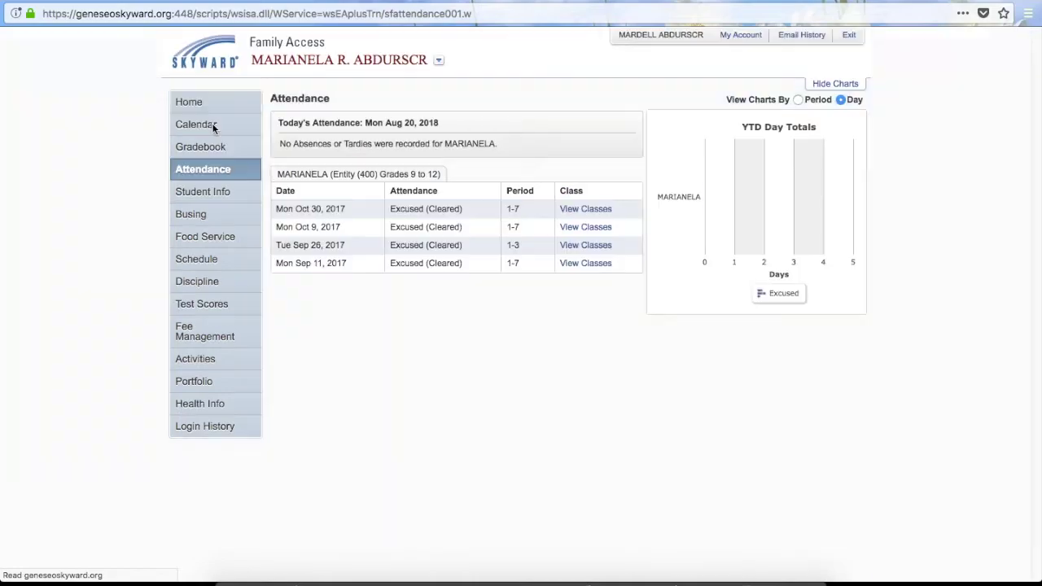
left_click(440, 65)
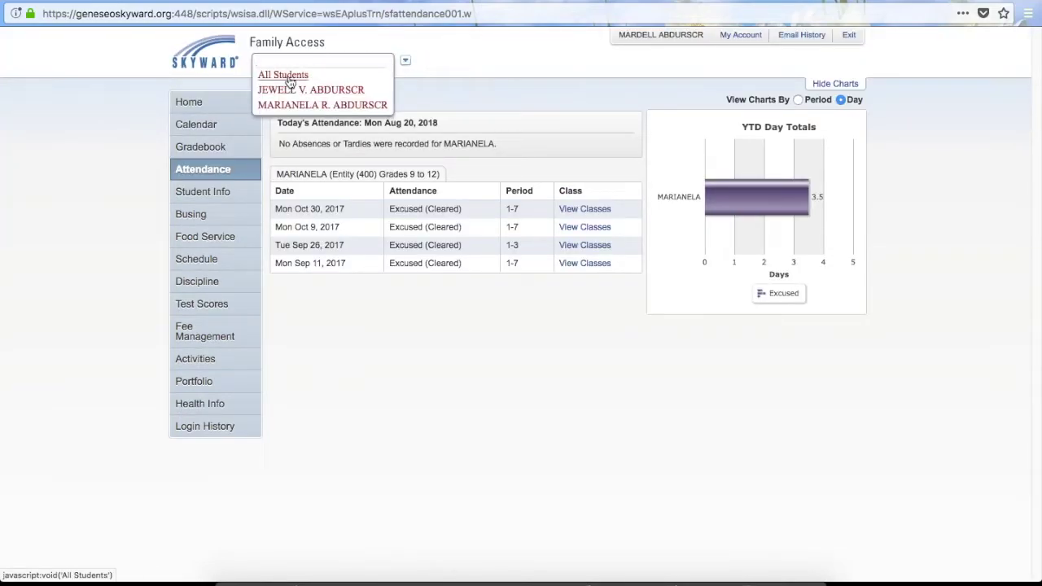
left_click(288, 75)
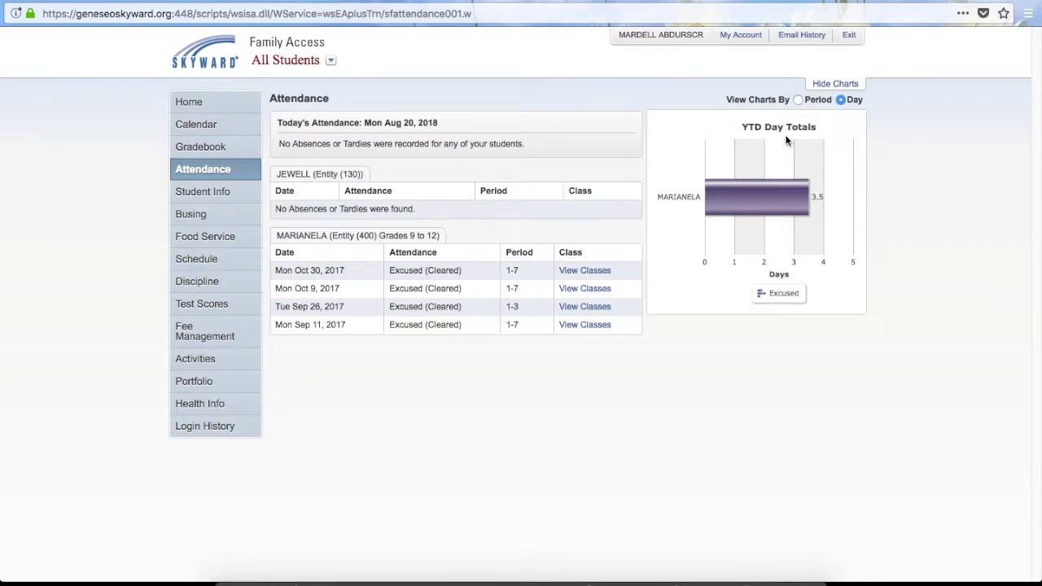
Step: View the classes for the Mon Oct 30, 2017 absence and hide the attendance charts
left_click(589, 273)
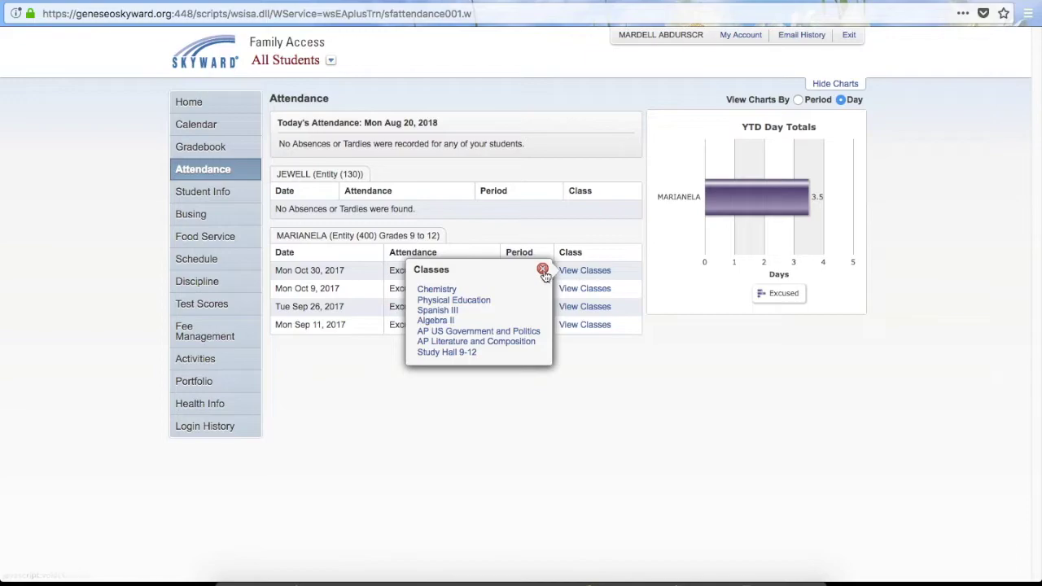
left_click(541, 270)
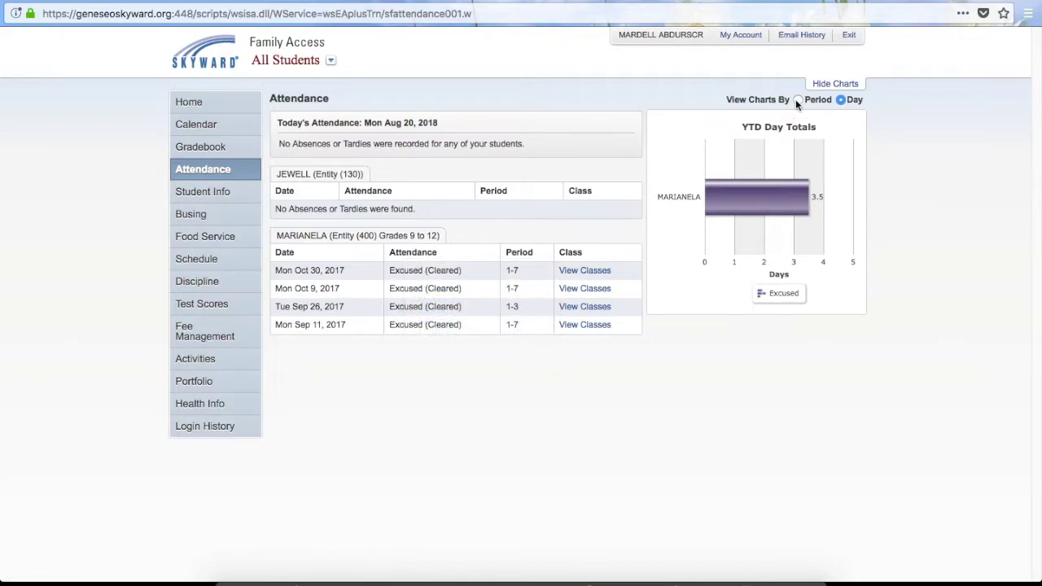
left_click(837, 84)
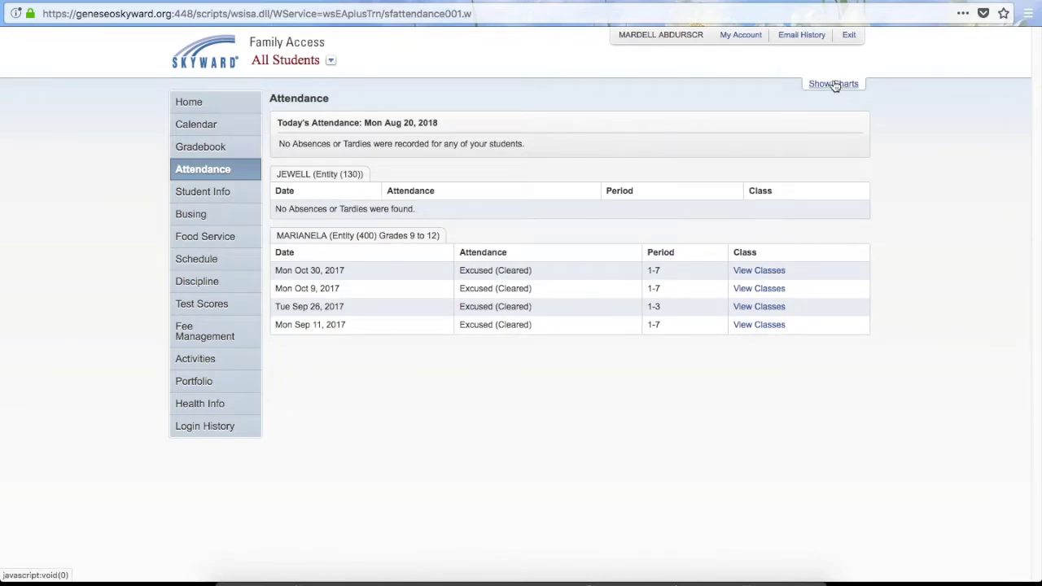
Step: Open the Student Info page and view the family details of the Entity (130) student, closing them again
left_click(218, 198)
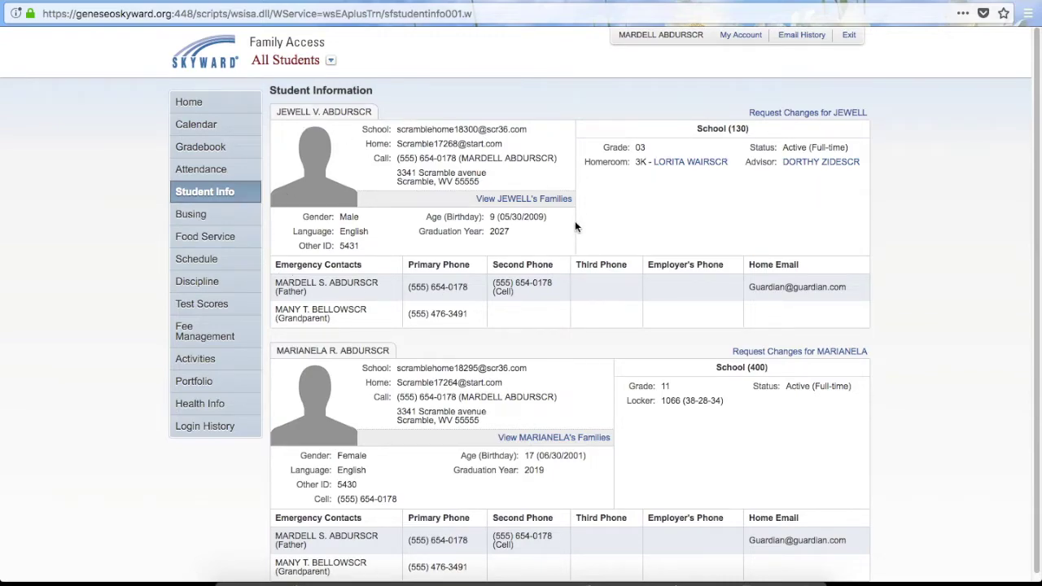
left_click(544, 199)
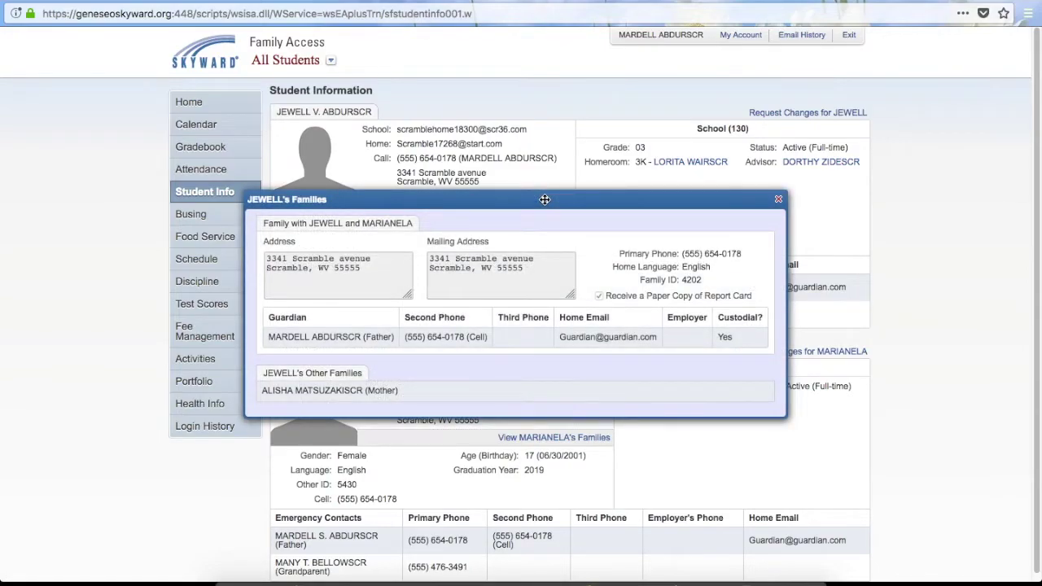
left_click(778, 200)
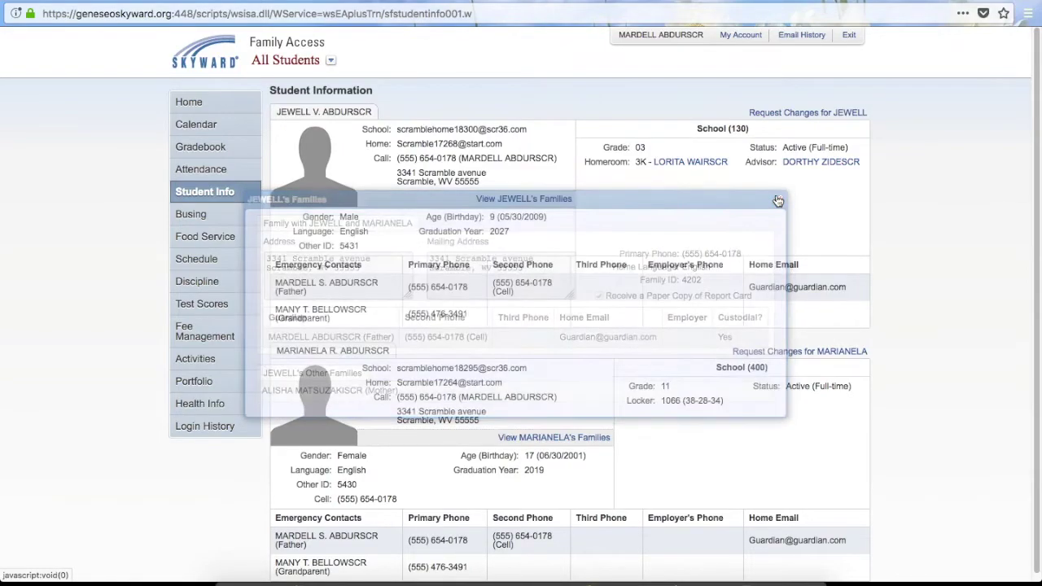
Step: Check the homeroom teacher's contact card and the available change requests for the School (130) student
left_click(691, 163)
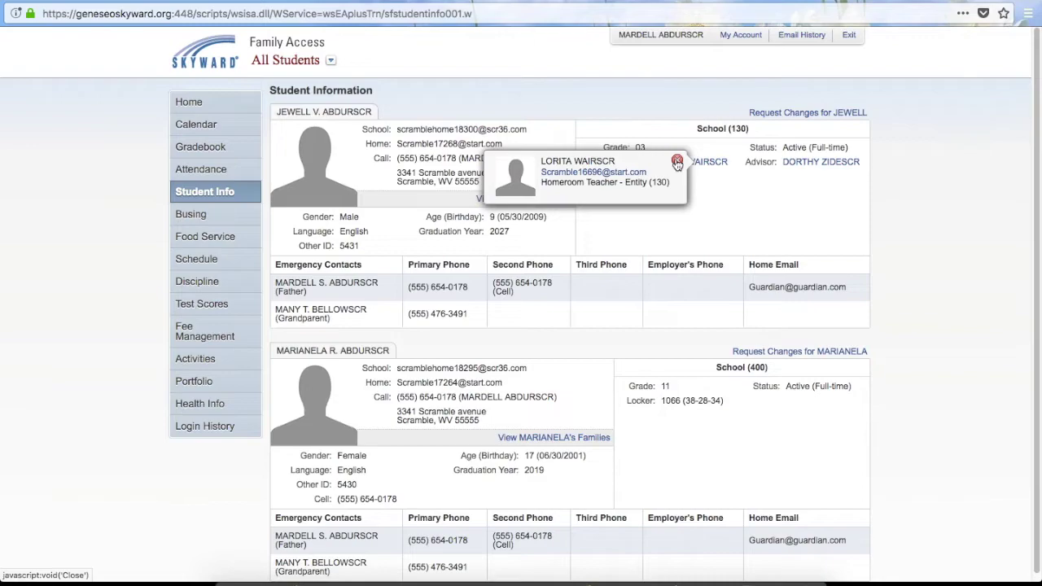
left_click(677, 163)
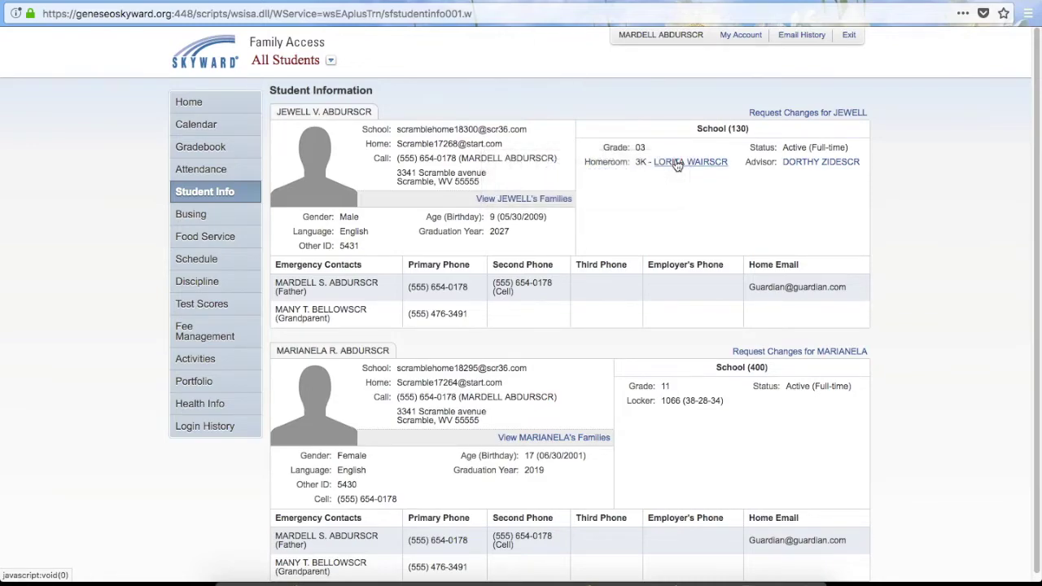
left_click(814, 115)
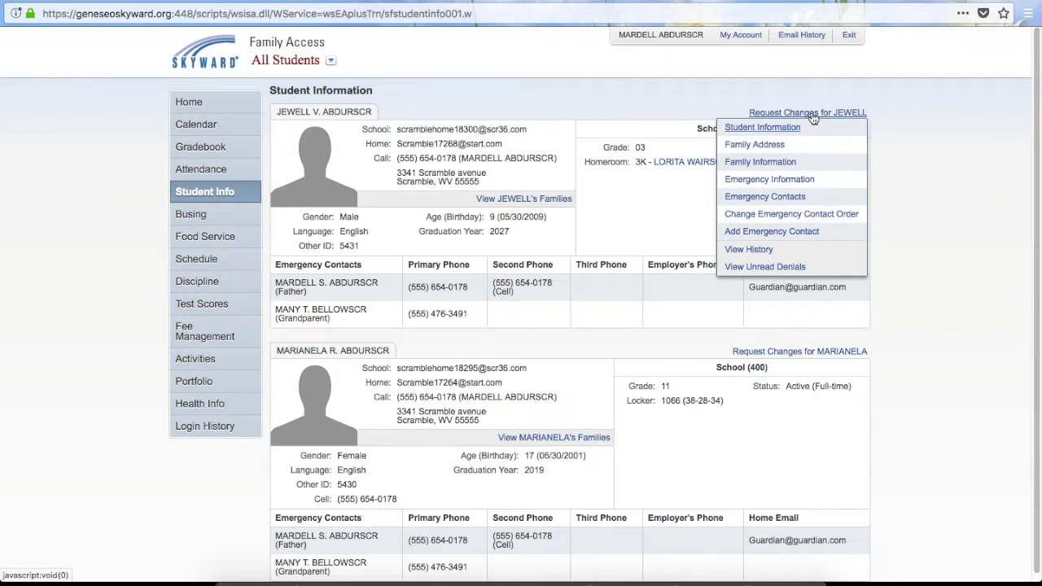
Step: Review both students' bus numbers and pickup and drop-off details on the Busing page
left_click(208, 219)
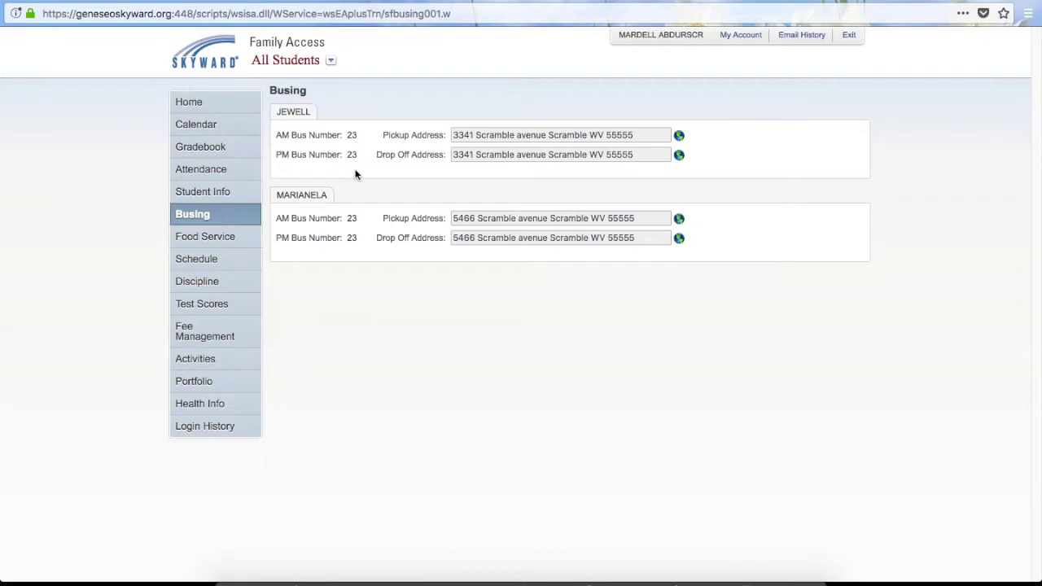
Step: On the Food Service page, view the food service applications and the food service totals, closing each
left_click(216, 241)
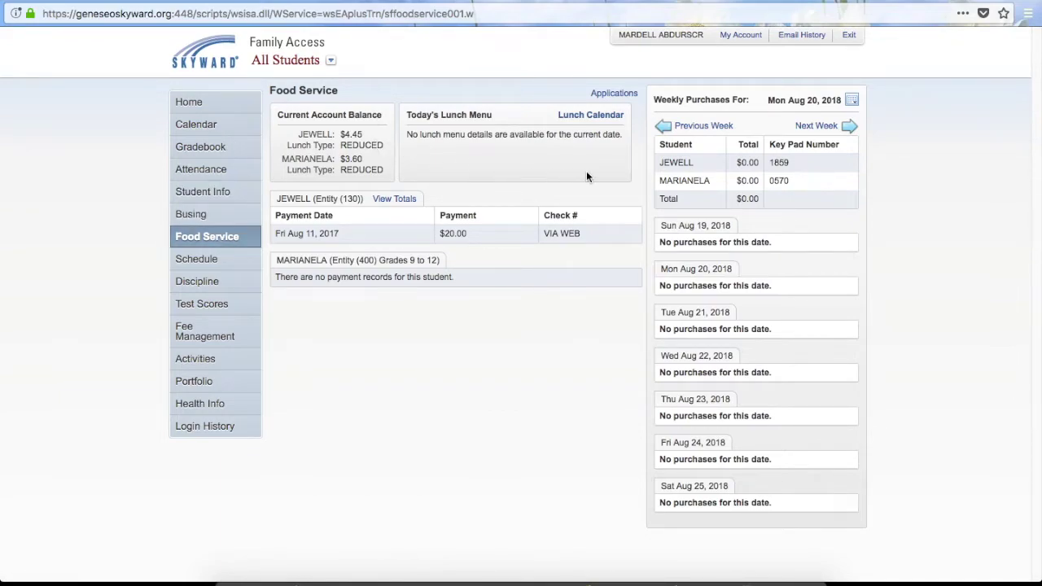
left_click(625, 95)
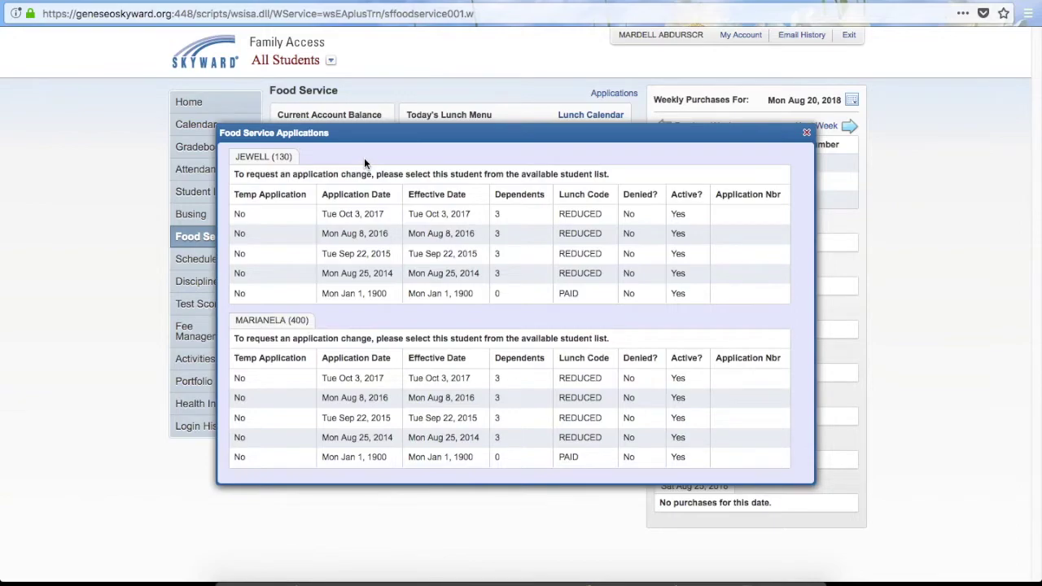
left_click(808, 135)
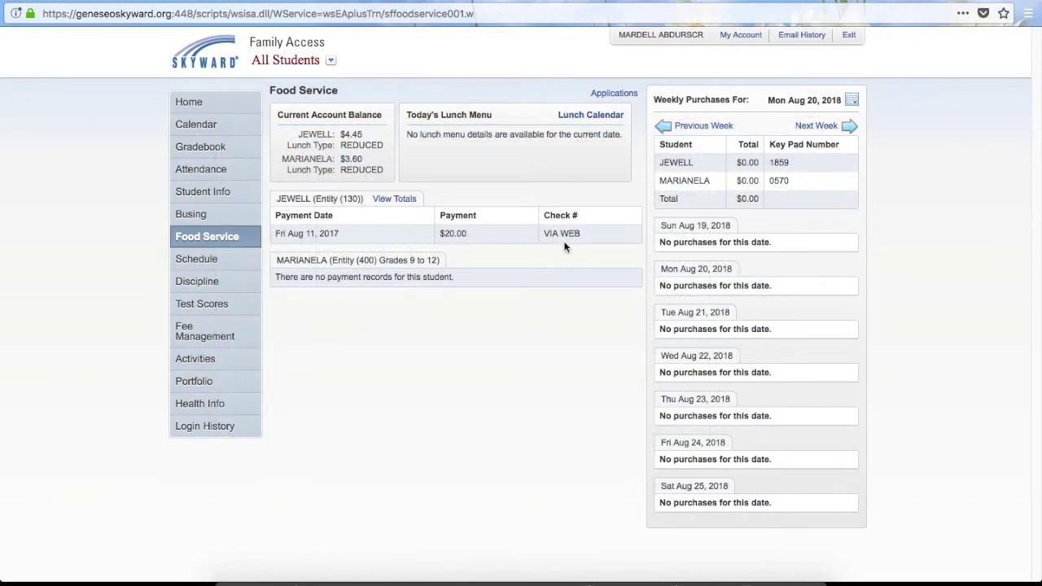
left_click(391, 201)
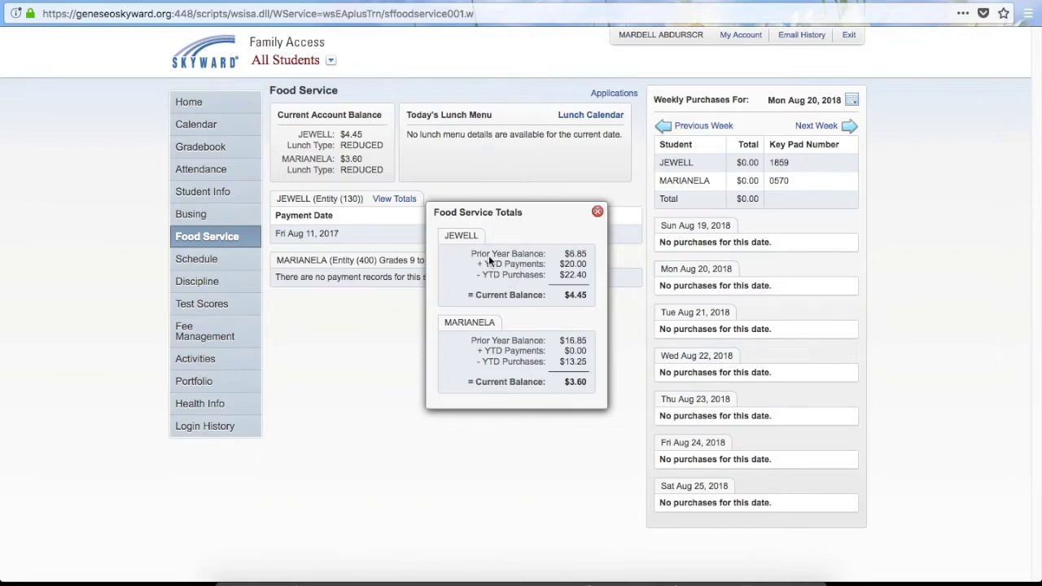
left_click(598, 212)
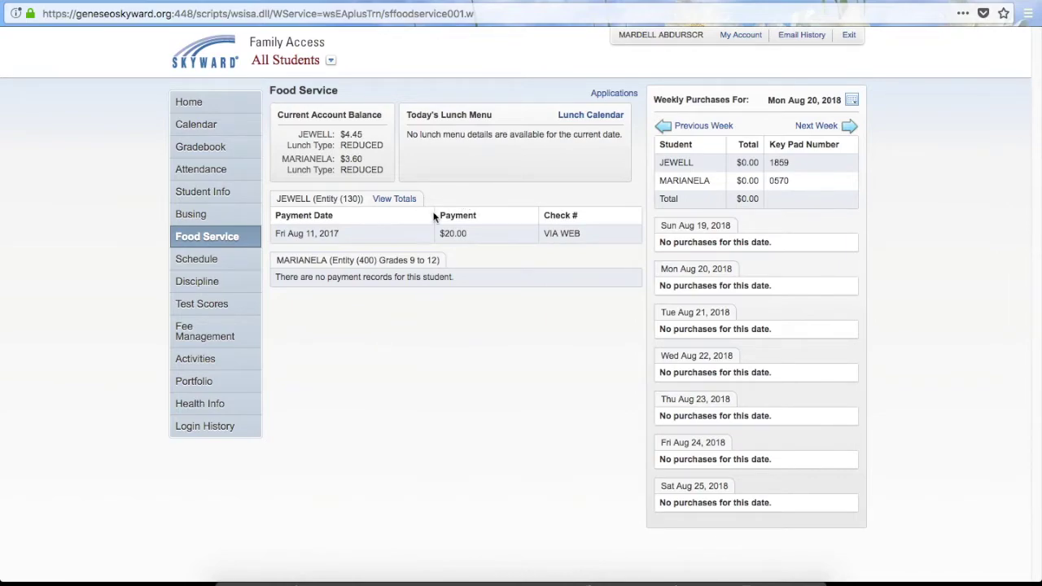
Step: Open the Schedule page and limit the Entity (130) student's schedule to the current term, restoring all terms again
left_click(209, 261)
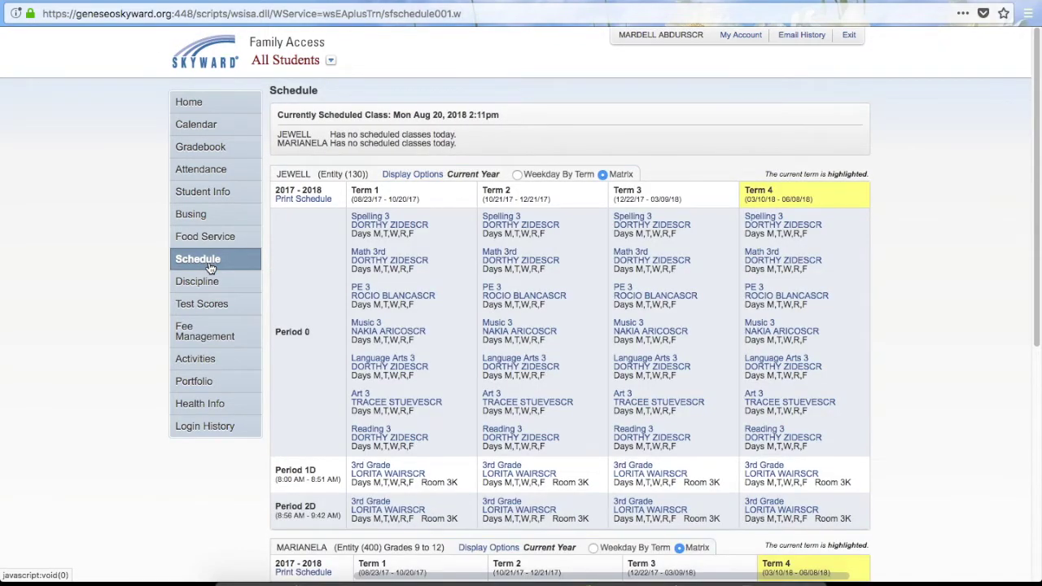
left_click(417, 175)
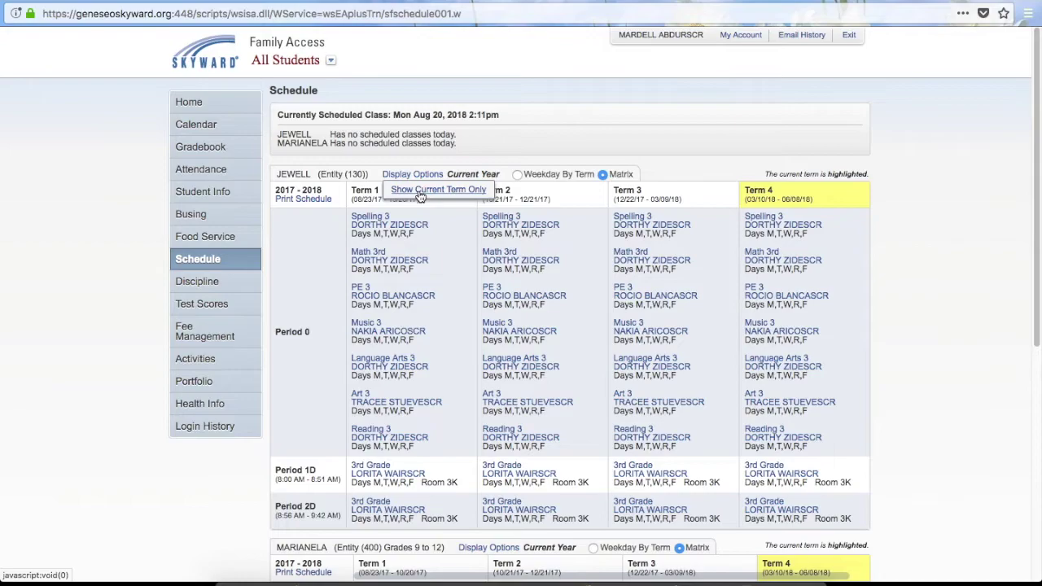
left_click(419, 192)
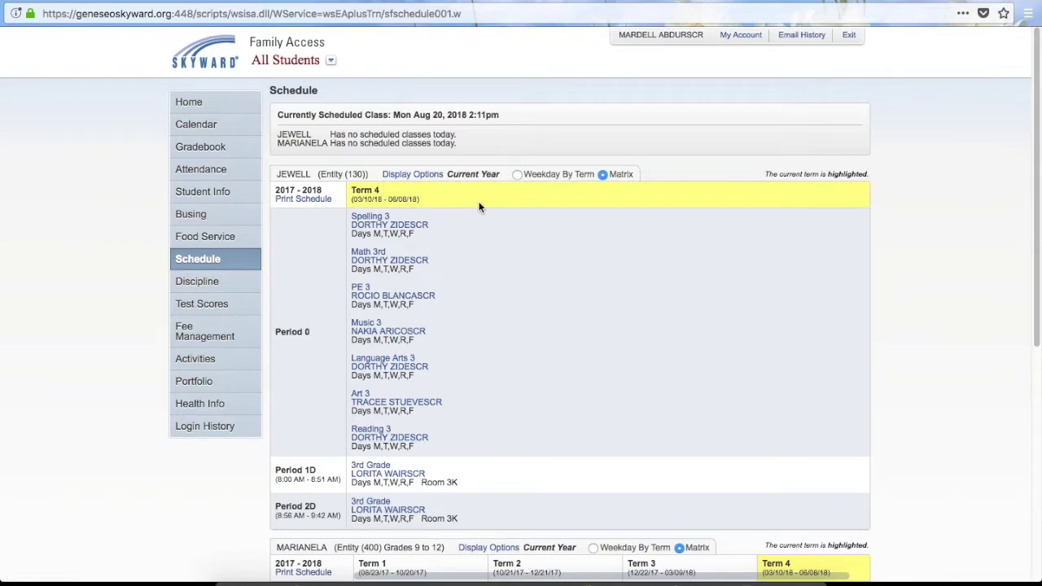
left_click(419, 174)
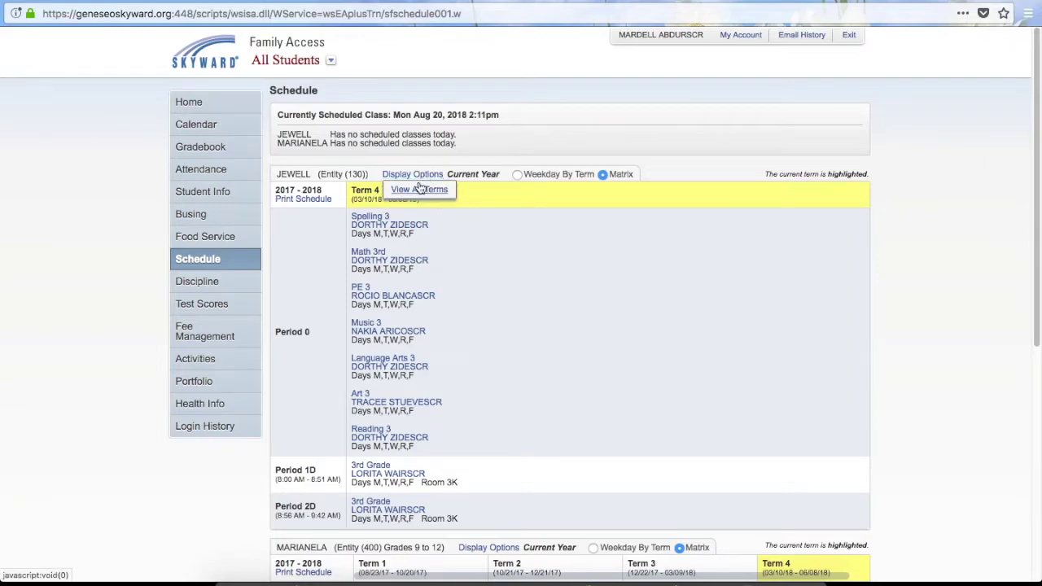
left_click(419, 189)
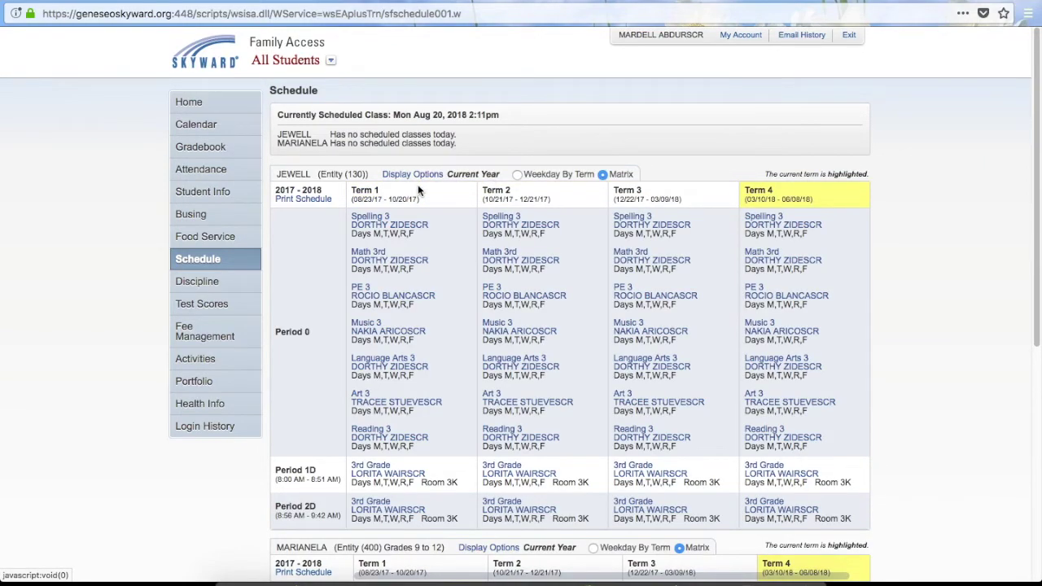
Step: Compare the Entity (130) schedule's Weekday By Term and Matrix views, and check the Term 1 Spelling 3 teacher's contact card
left_click(516, 175)
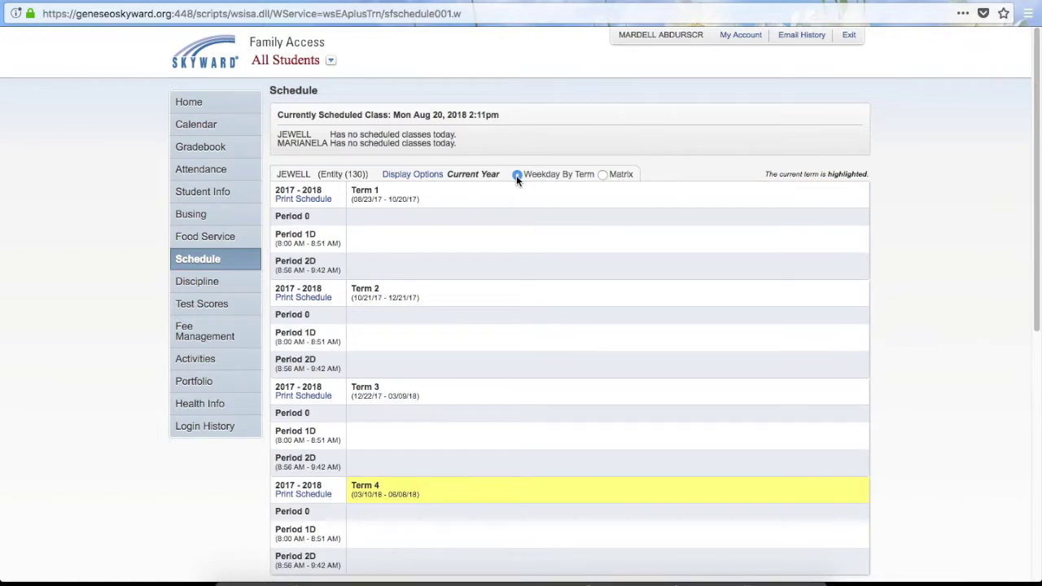
left_click(603, 175)
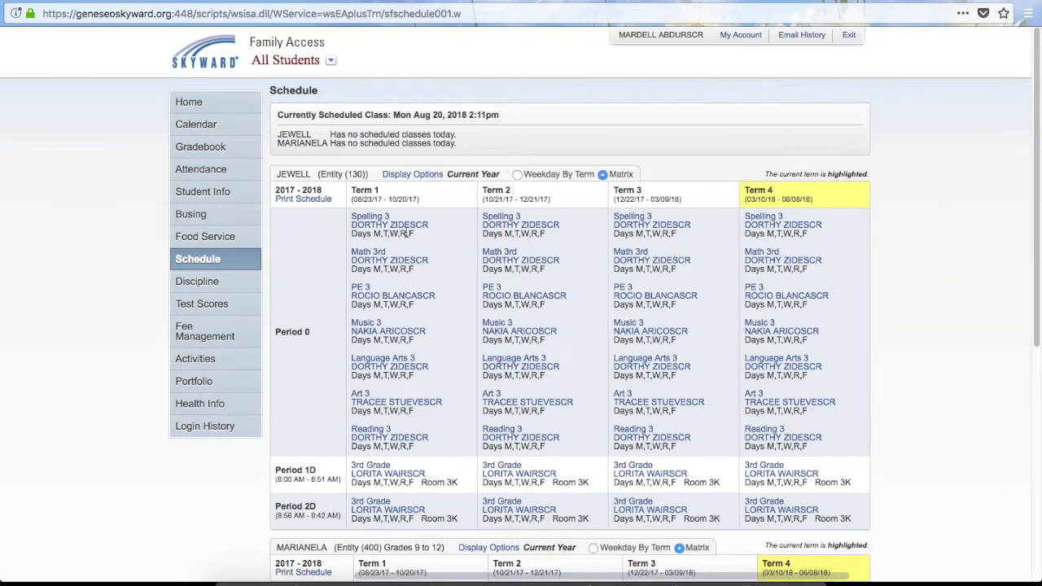
left_click(403, 231)
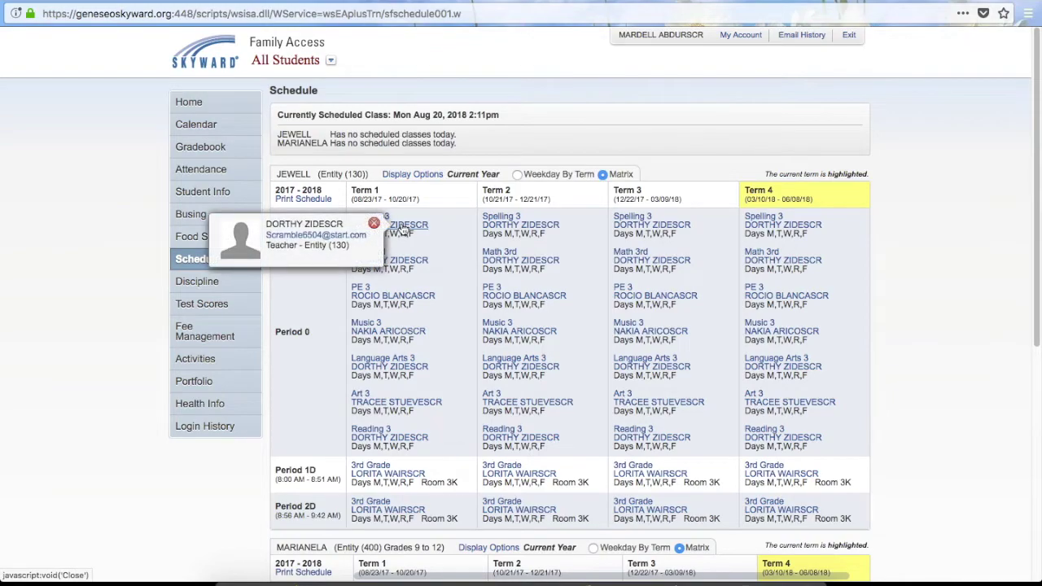
left_click(374, 223)
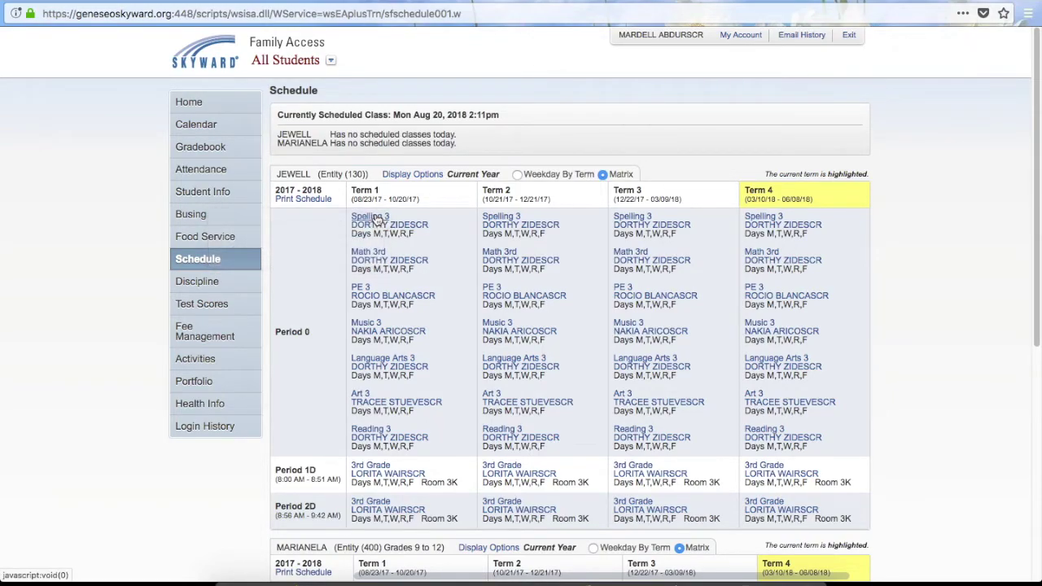
Step: Check the Term 1 Spelling 3 class info on the Entity (130) schedule and the actions taken for the Disruptive Behavior offense on the Discipline page
left_click(377, 220)
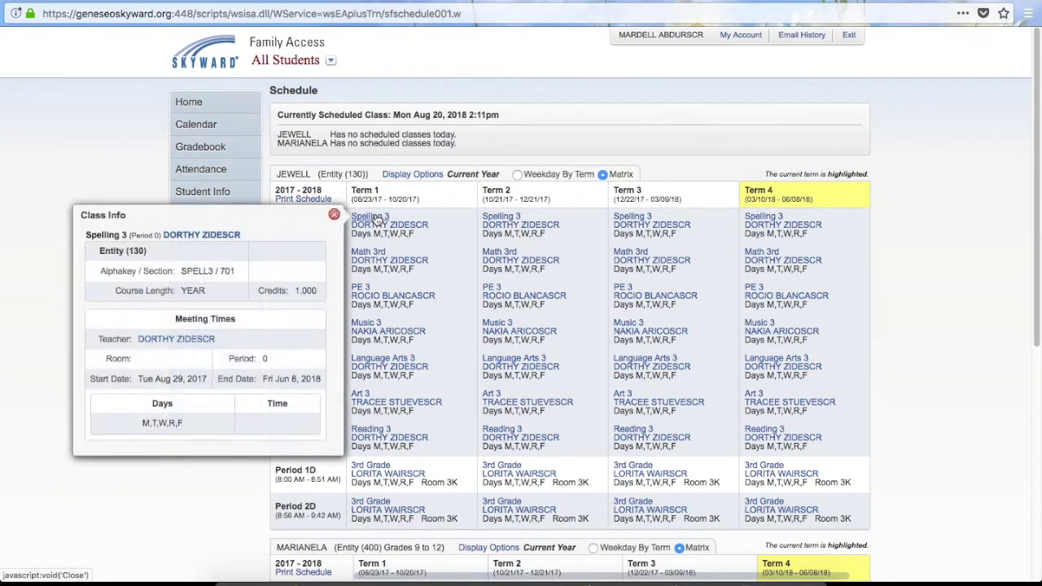
left_click(334, 214)
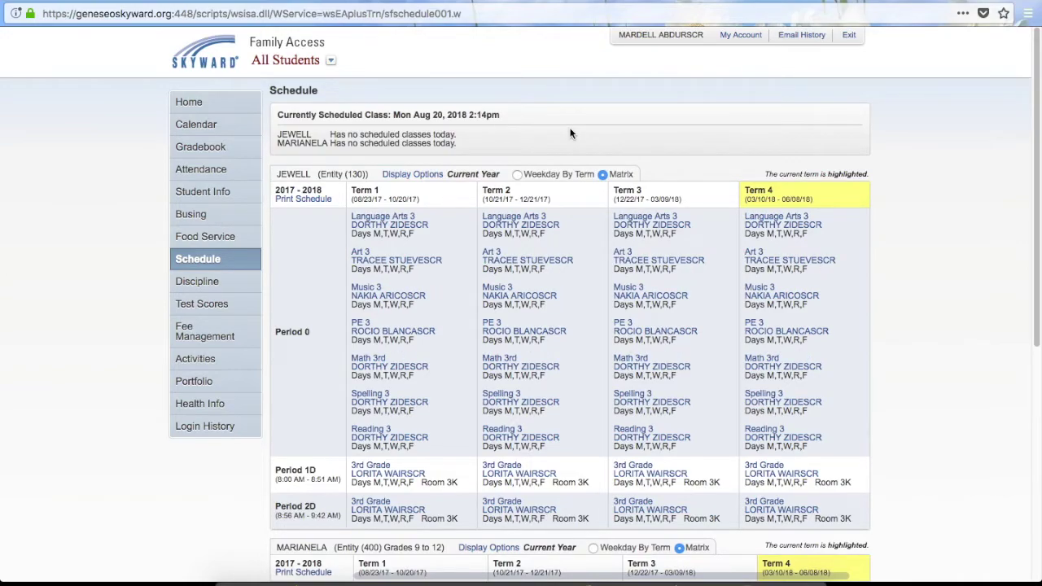
left_click(201, 285)
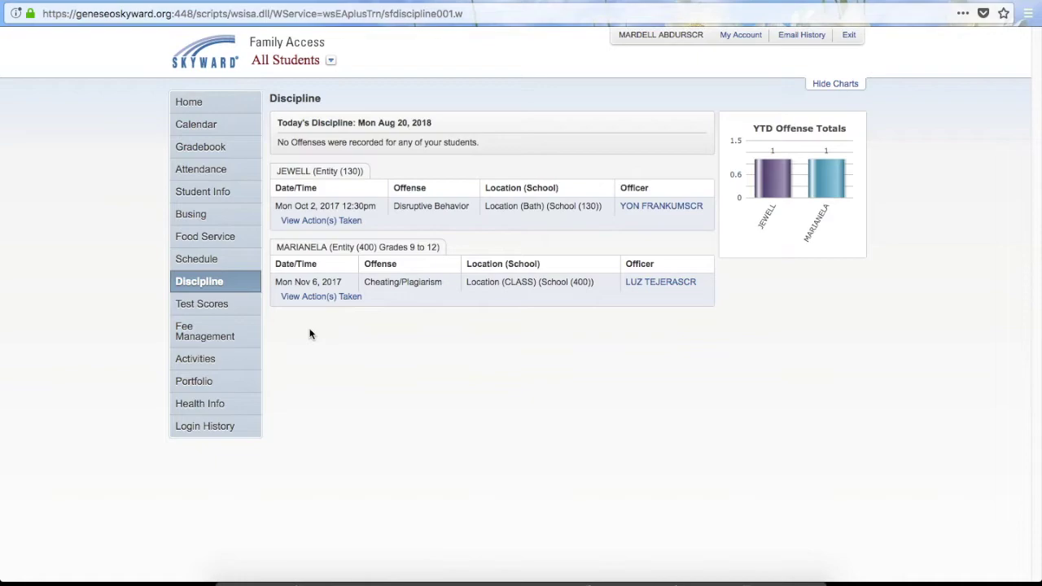
left_click(303, 222)
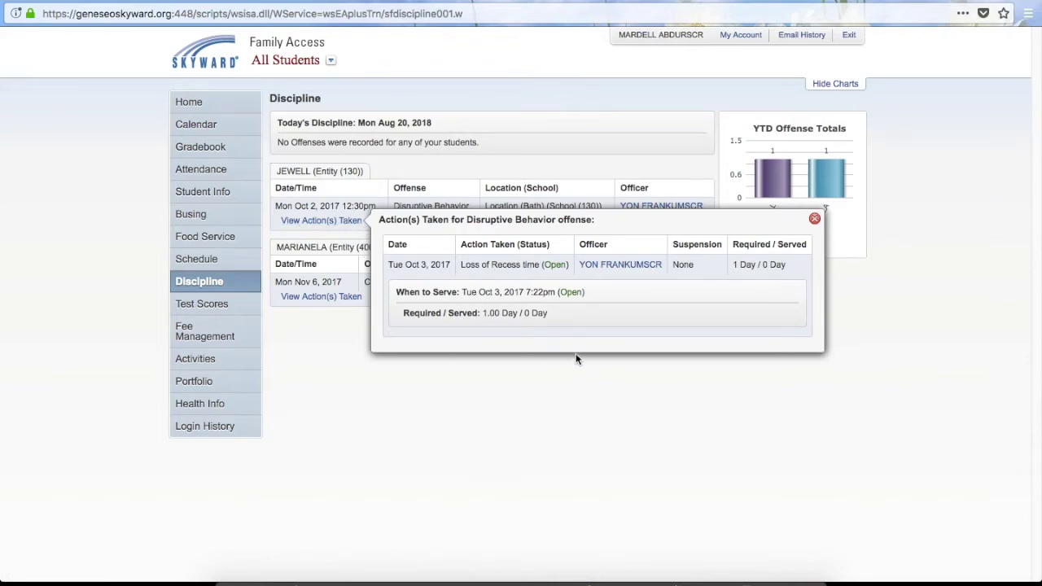
left_click(815, 218)
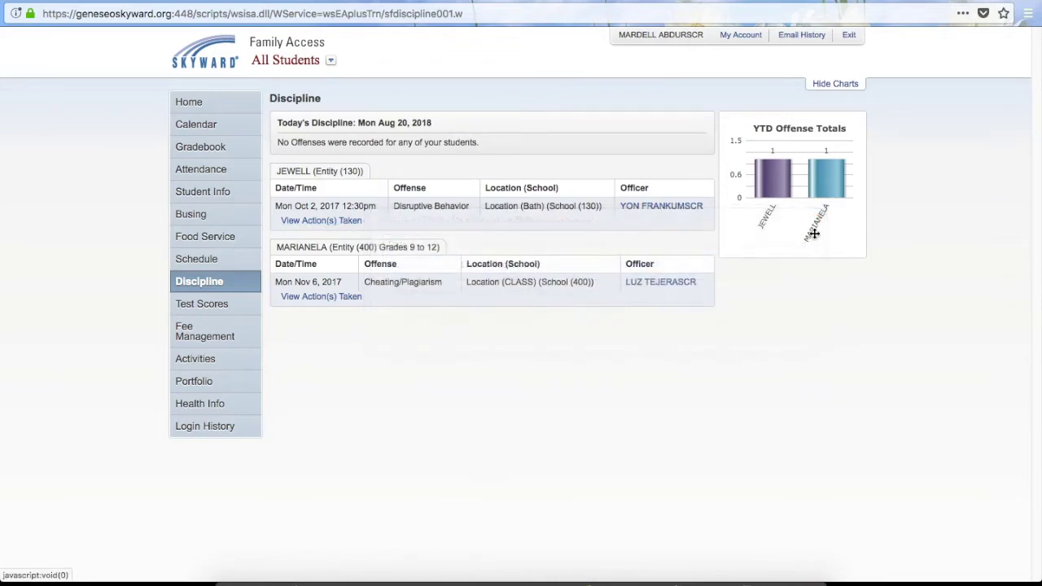
Step: View the PSAT scores on the Test Scores page, close them, and open the Fee Management page to review the student's fees
left_click(219, 311)
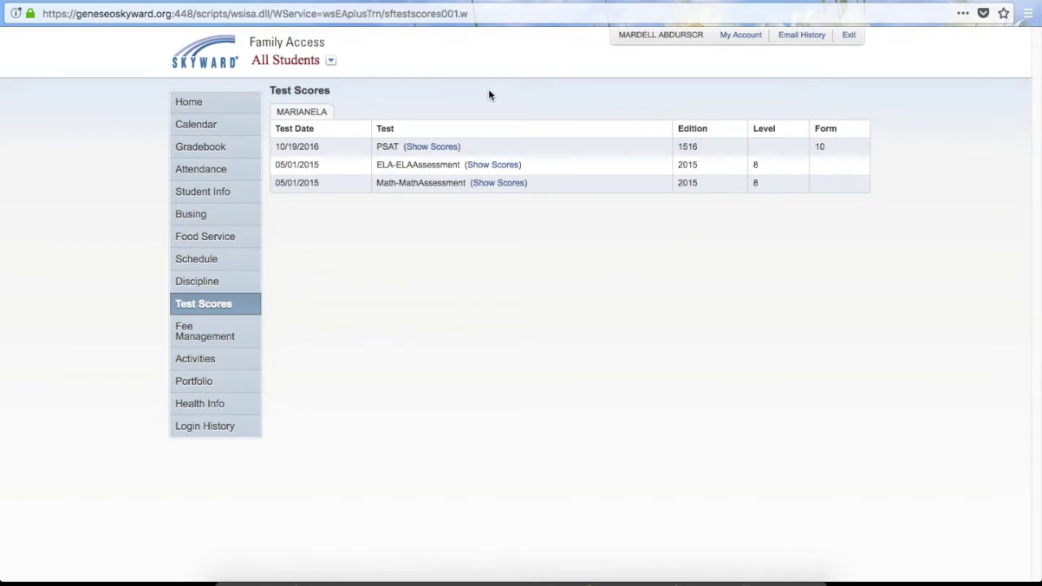
left_click(432, 148)
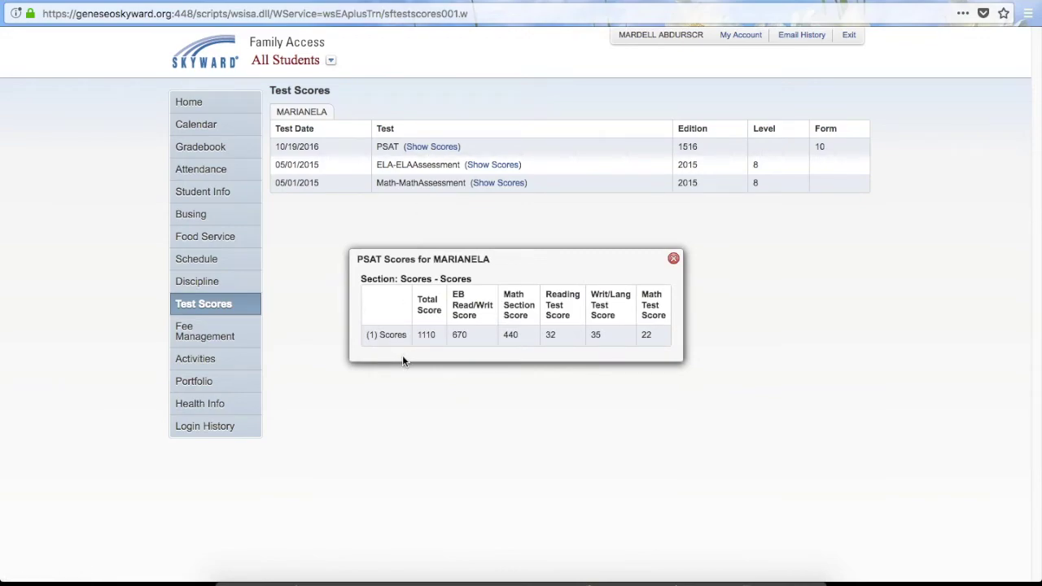
left_click(673, 258)
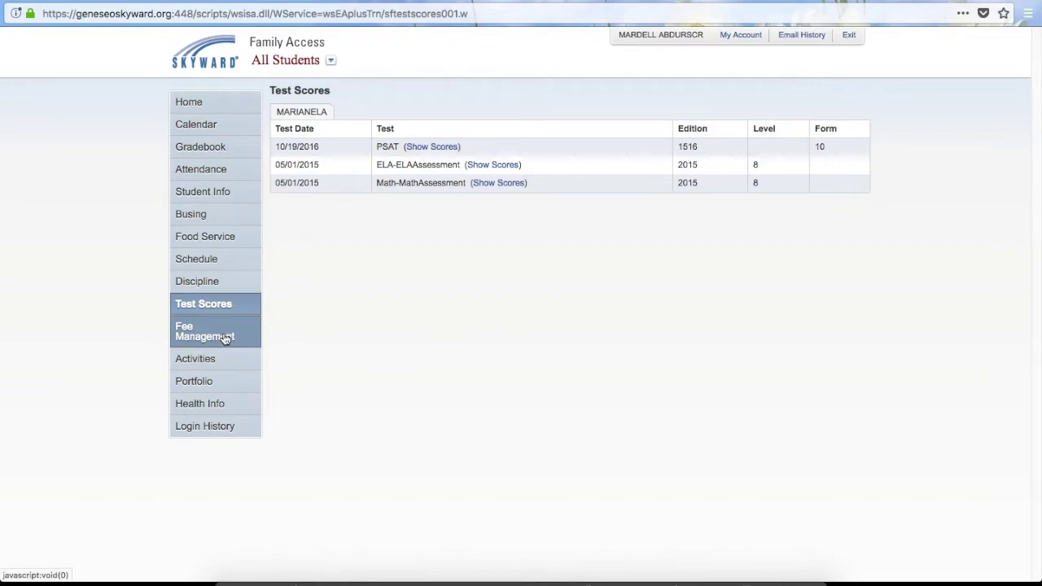
left_click(225, 339)
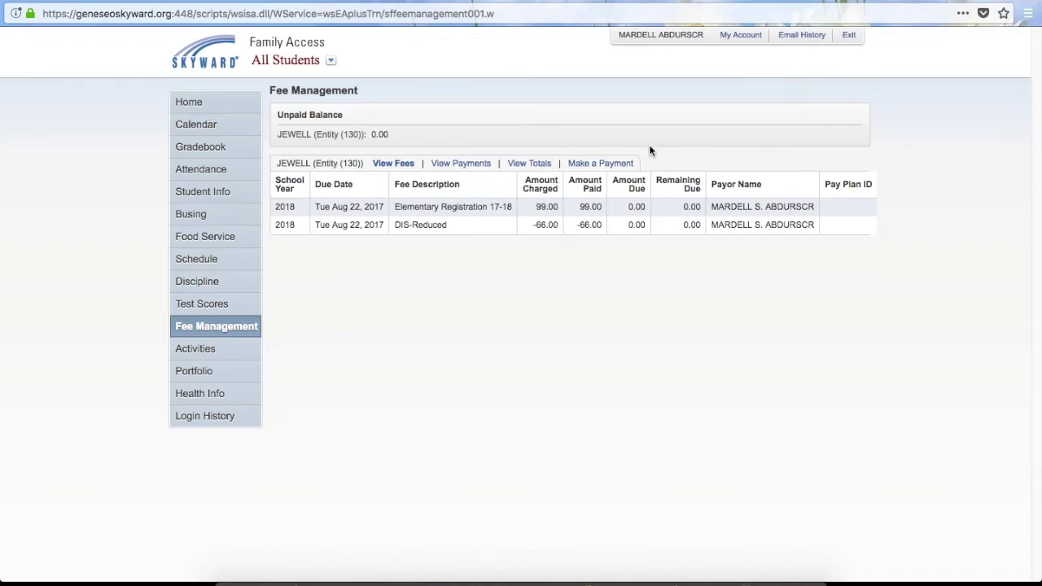
Step: On the Activities page, view and close the activities from prior years, and open the Portfolio page to review its attachments and highlights
left_click(222, 356)
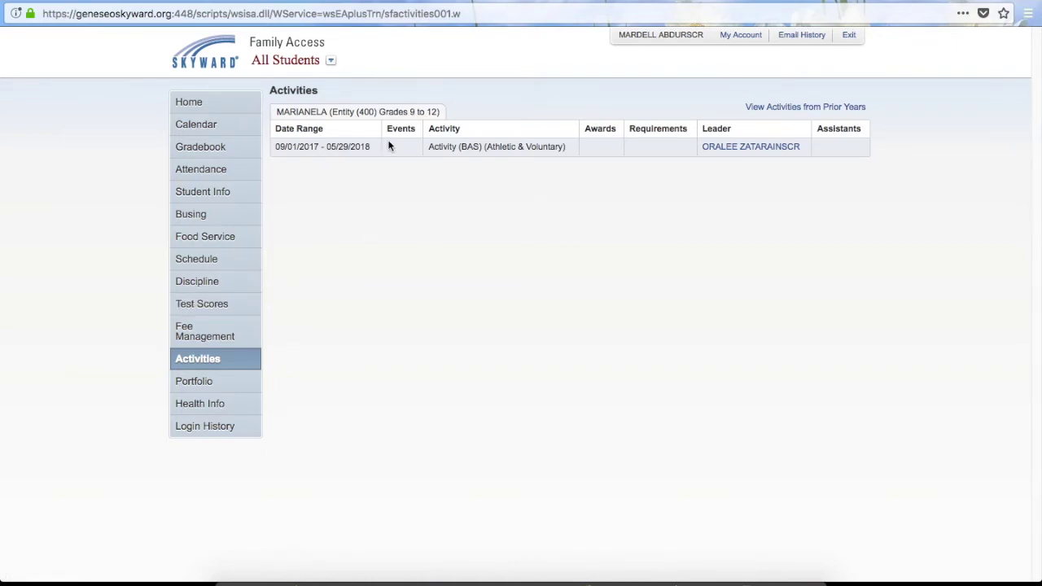
left_click(789, 108)
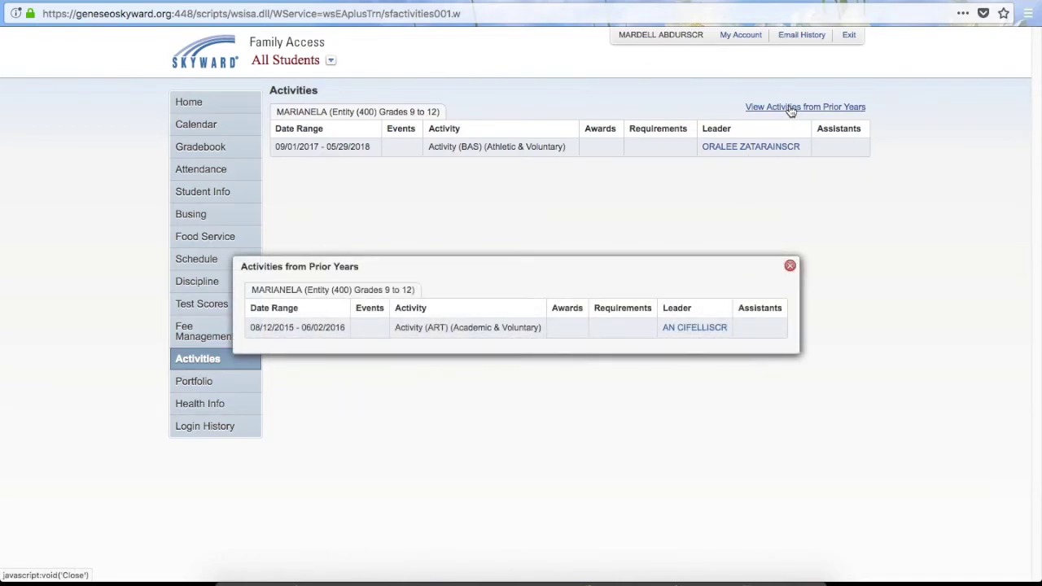
left_click(790, 268)
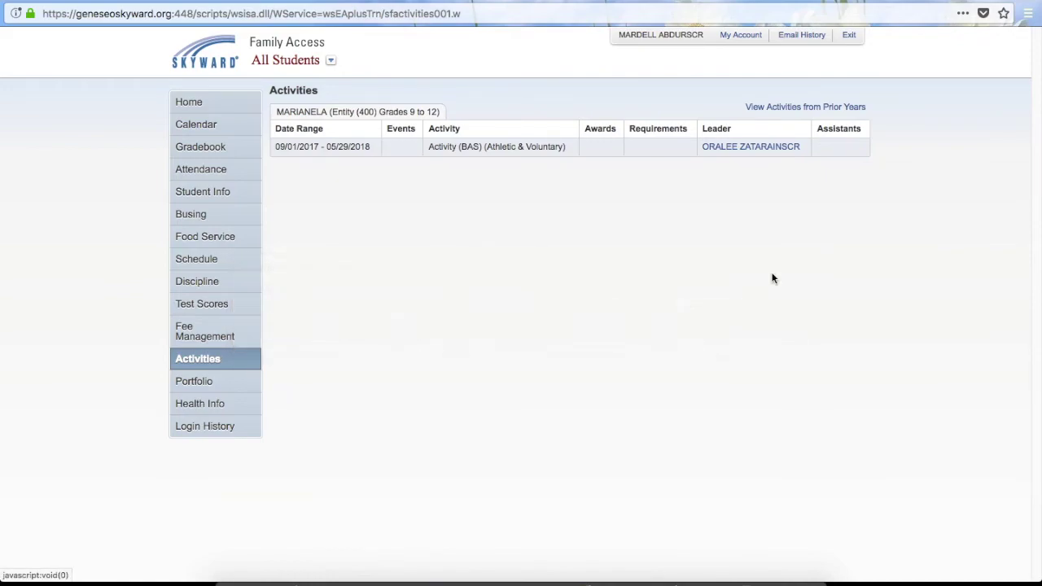
left_click(206, 388)
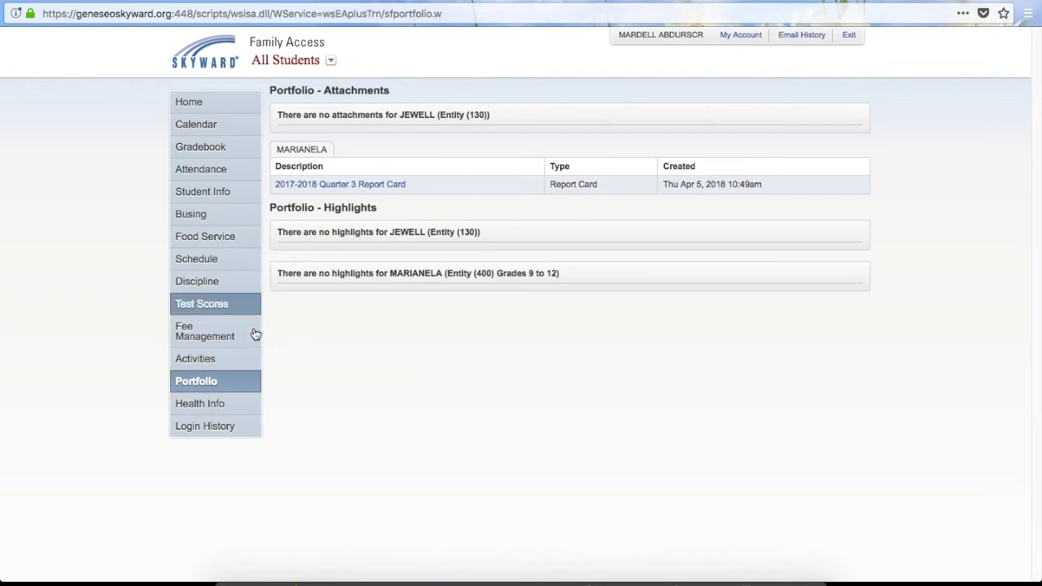
Step: Review both students' vaccination records on the Health Info page and open the Login History page
left_click(223, 407)
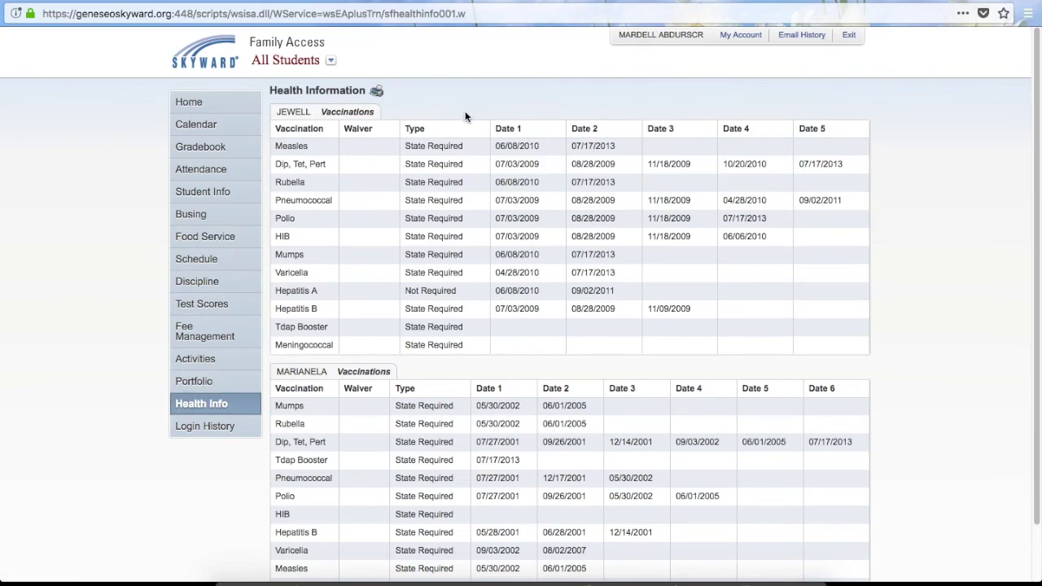
scroll(657, 307, "down", 2)
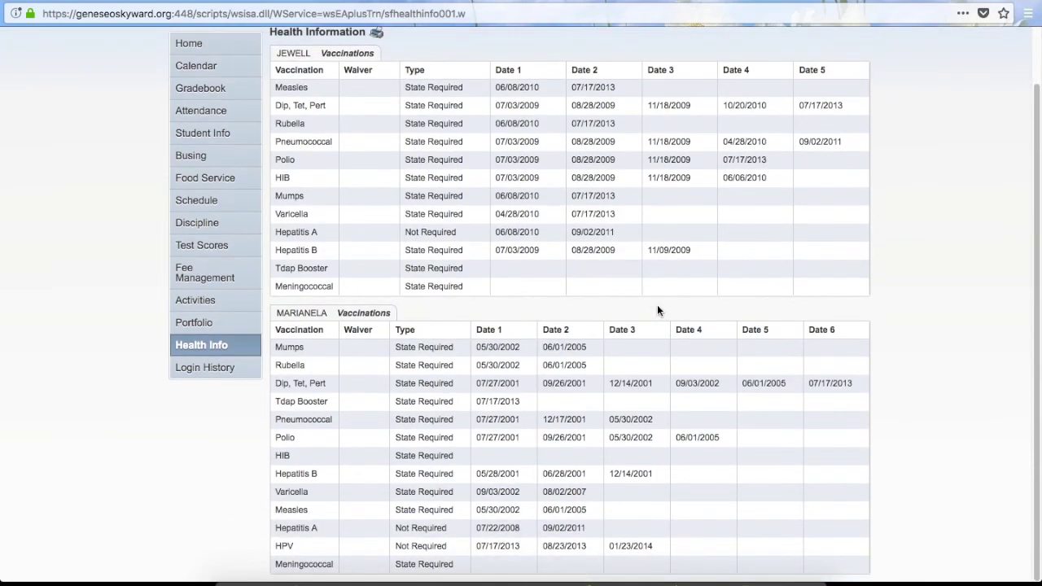
scroll(657, 307, "up", 2)
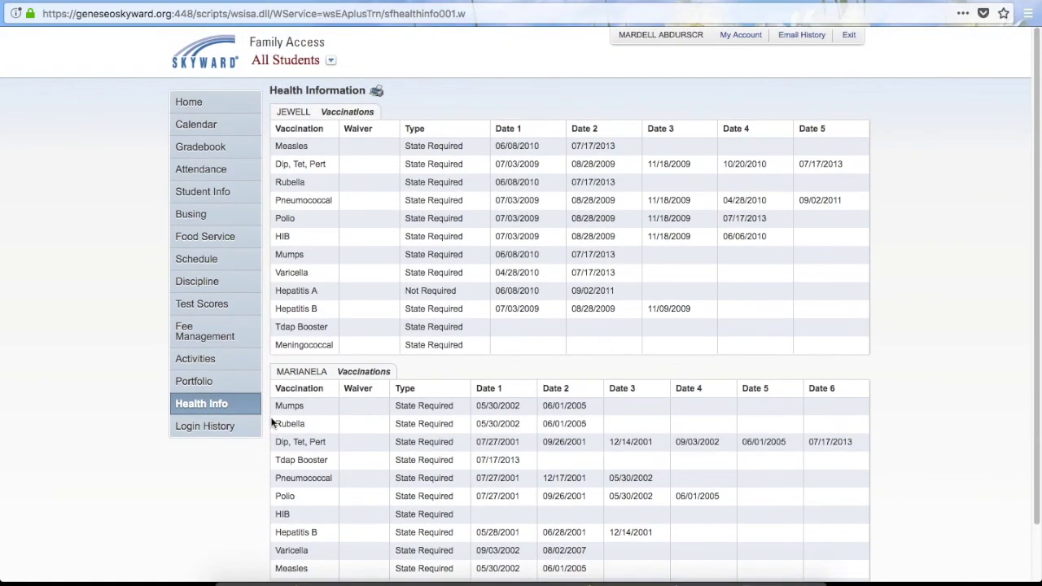
left_click(210, 427)
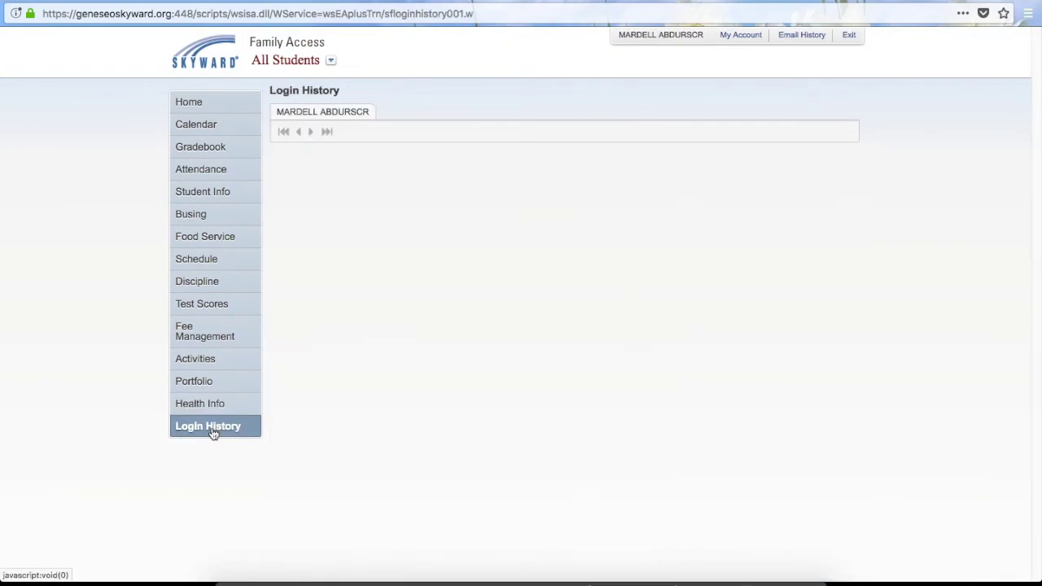